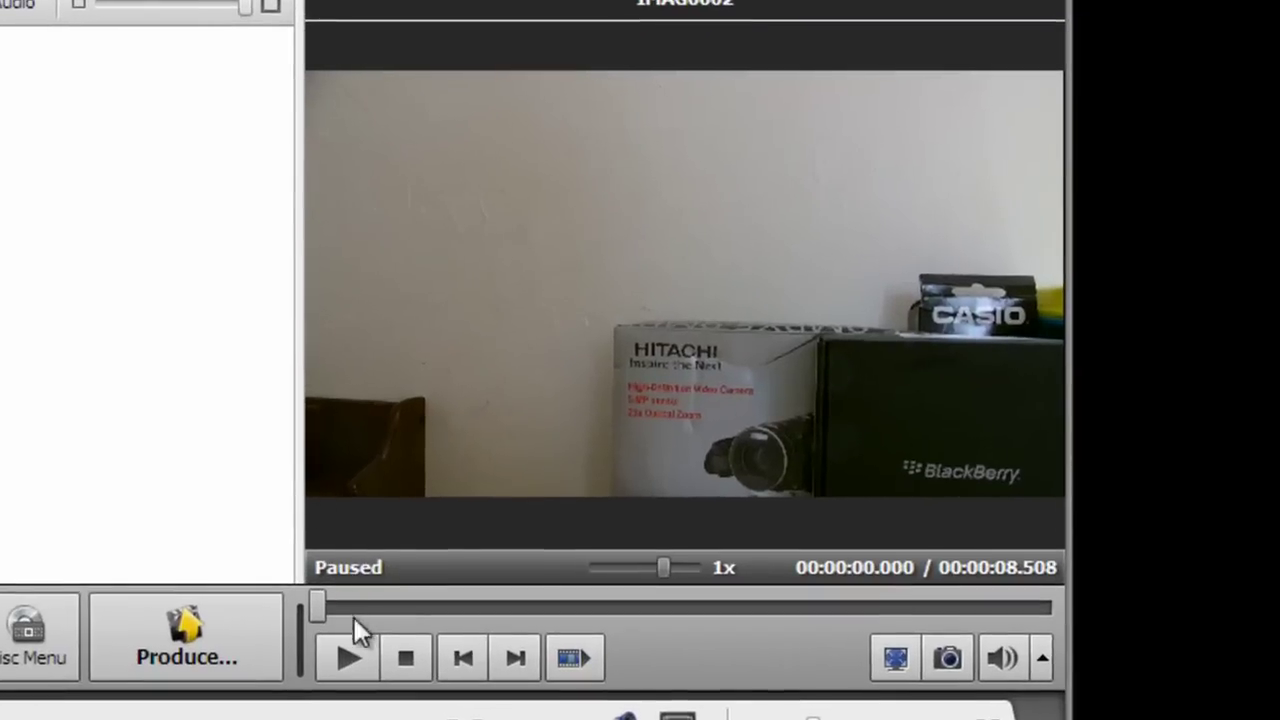
# Step: Preview IMAG0002, place it at the start of the main video track, and play it back
pyautogui.click(755, 388)
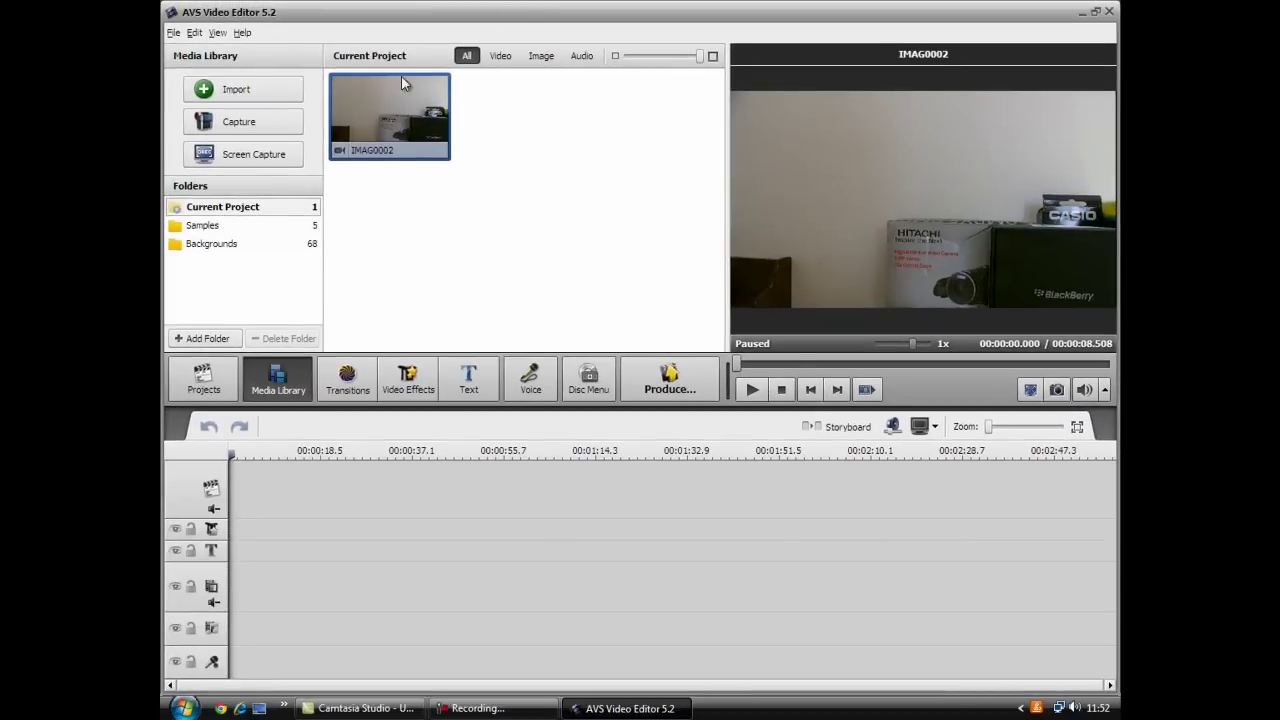
pyautogui.moveTo(381, 100); pyautogui.dragTo(316, 379)
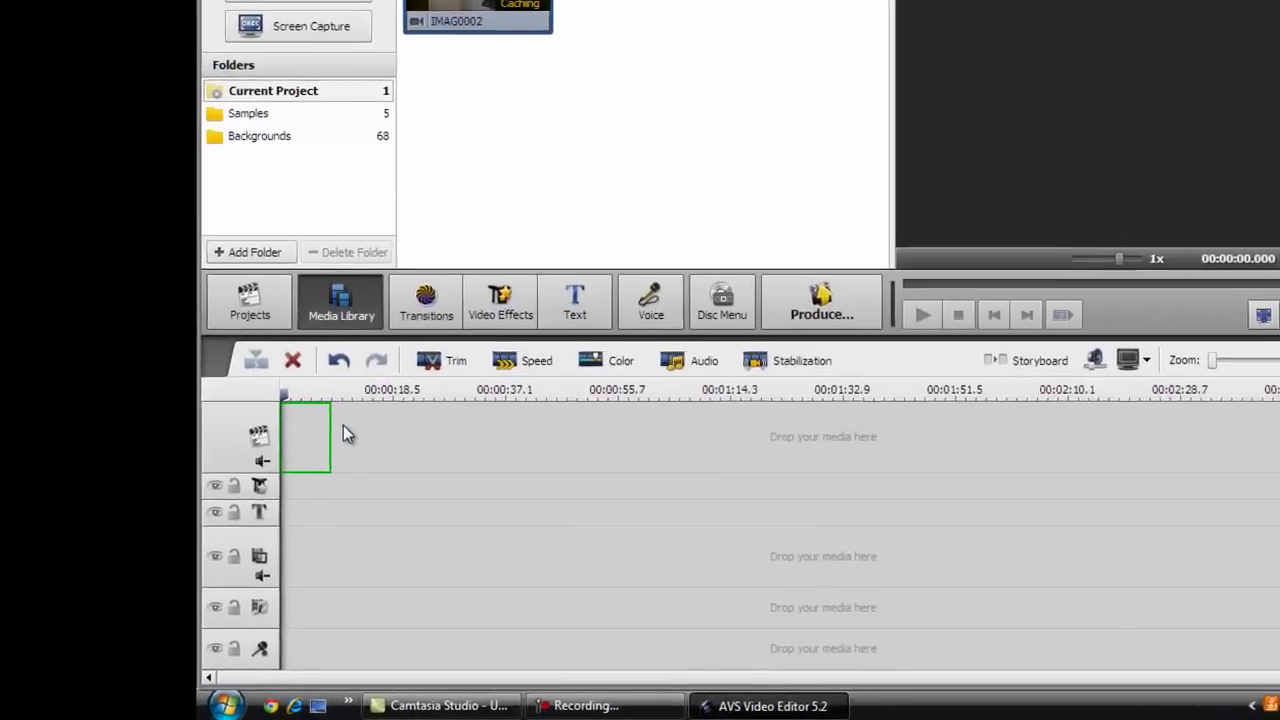
pyautogui.moveTo(285, 474); pyautogui.dragTo(288, 476)
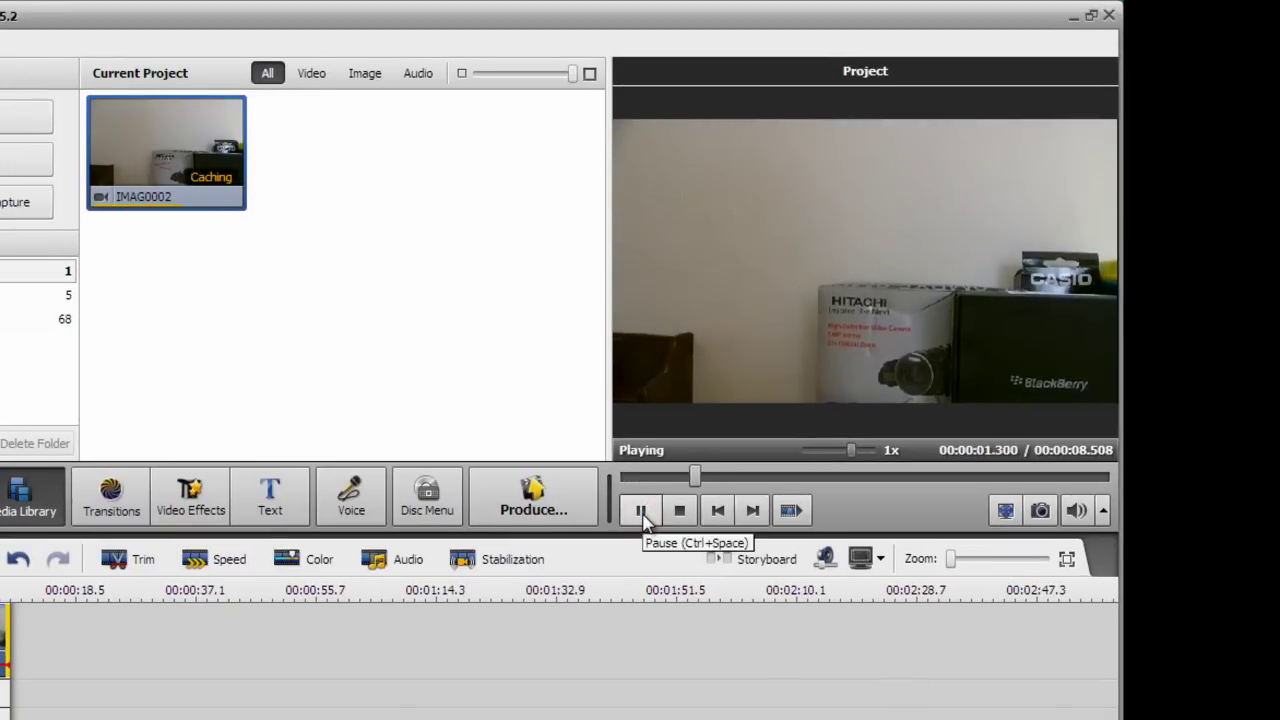
pyautogui.click(641, 511)
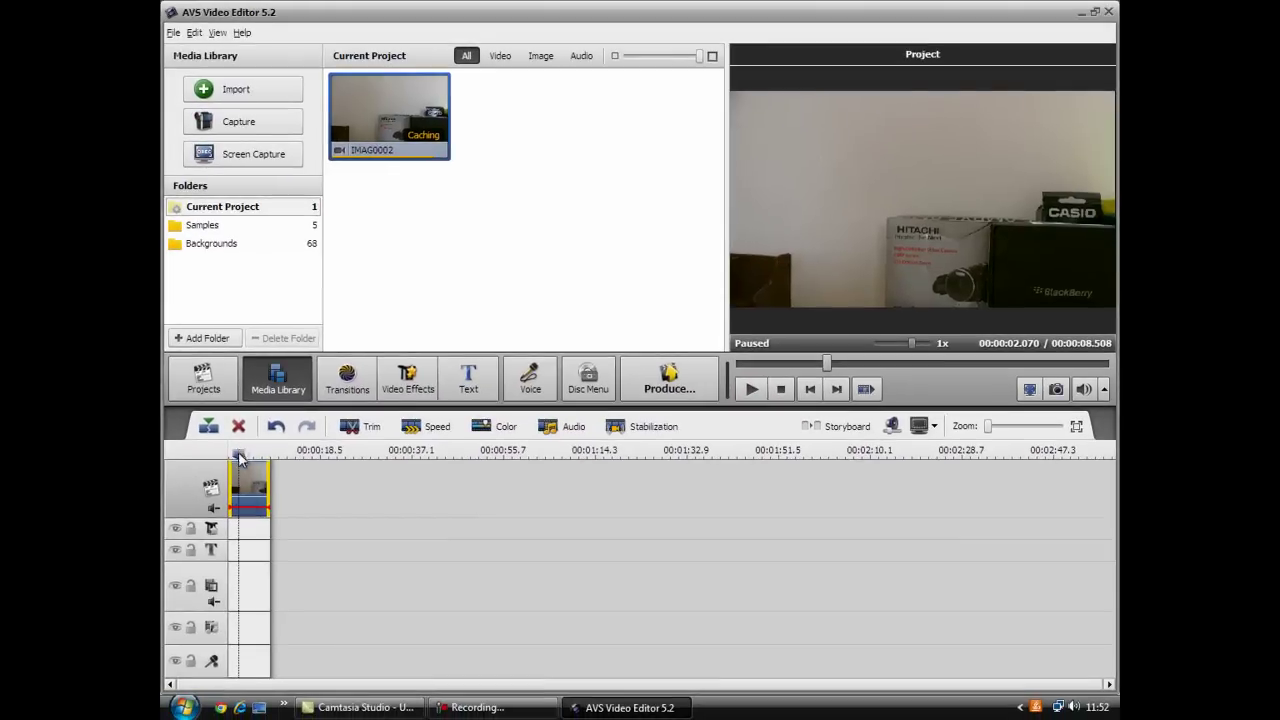
# Step: Import the Muzzle_Flash_Side image from Desktop > Muzzle Flash into the project
pyautogui.click(236, 89)
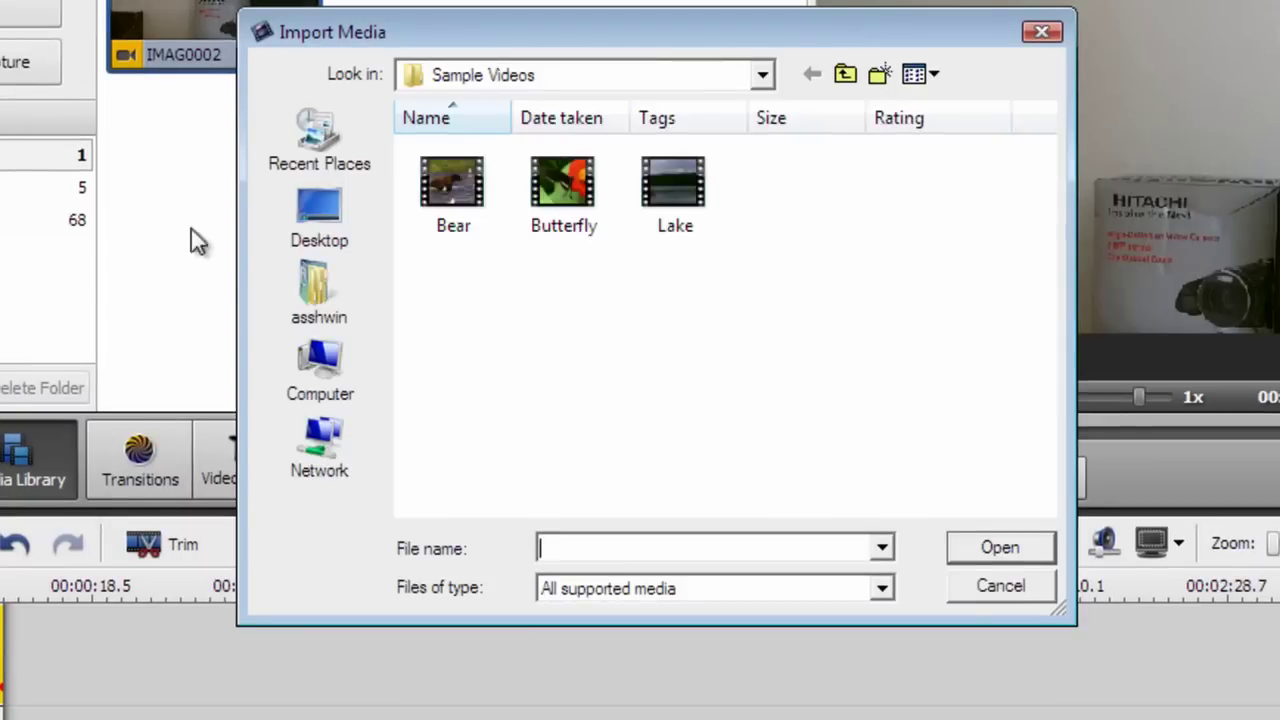
pyautogui.click(337, 196)
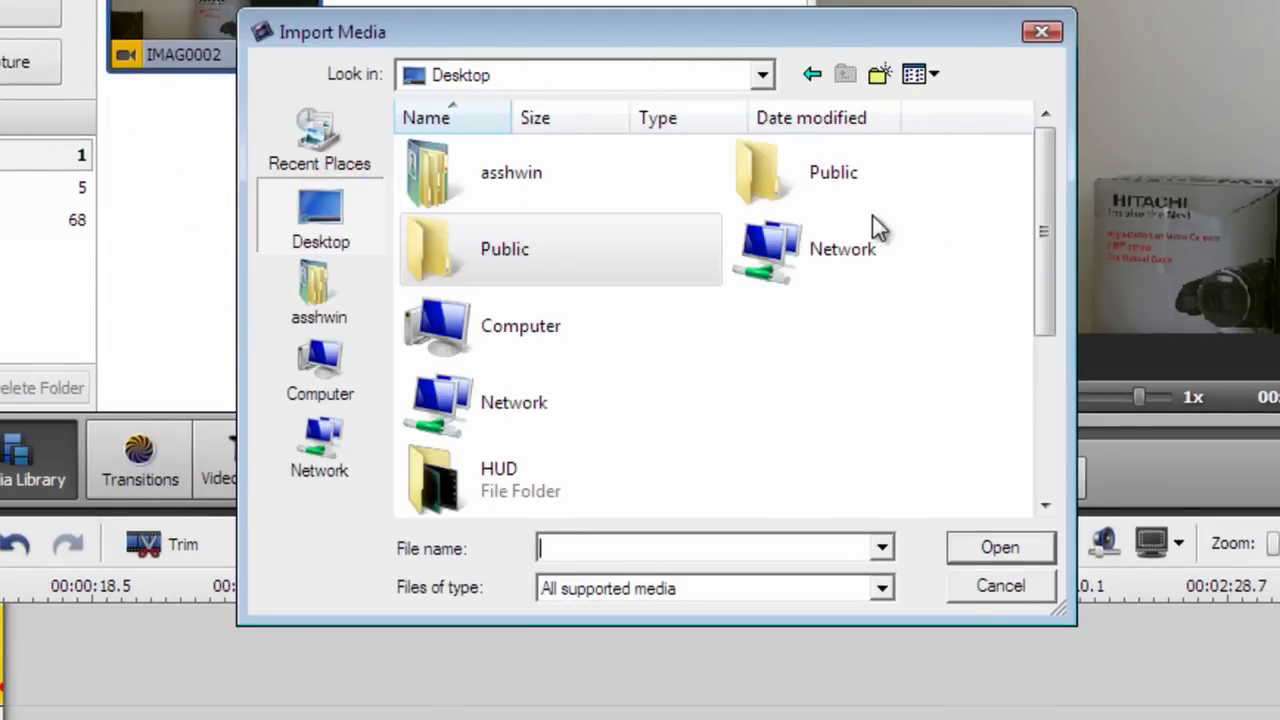
pyautogui.moveTo(1043, 228); pyautogui.dragTo(1064, 349)
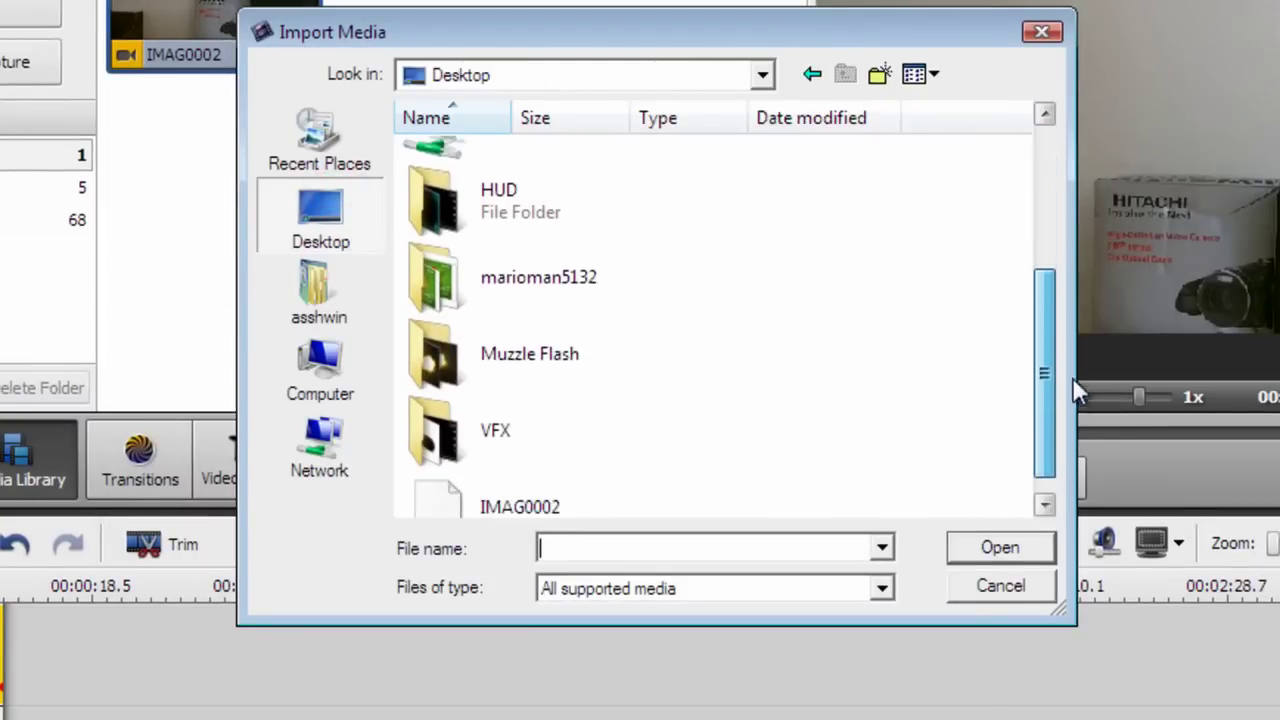
pyautogui.doubleClick(534, 320)
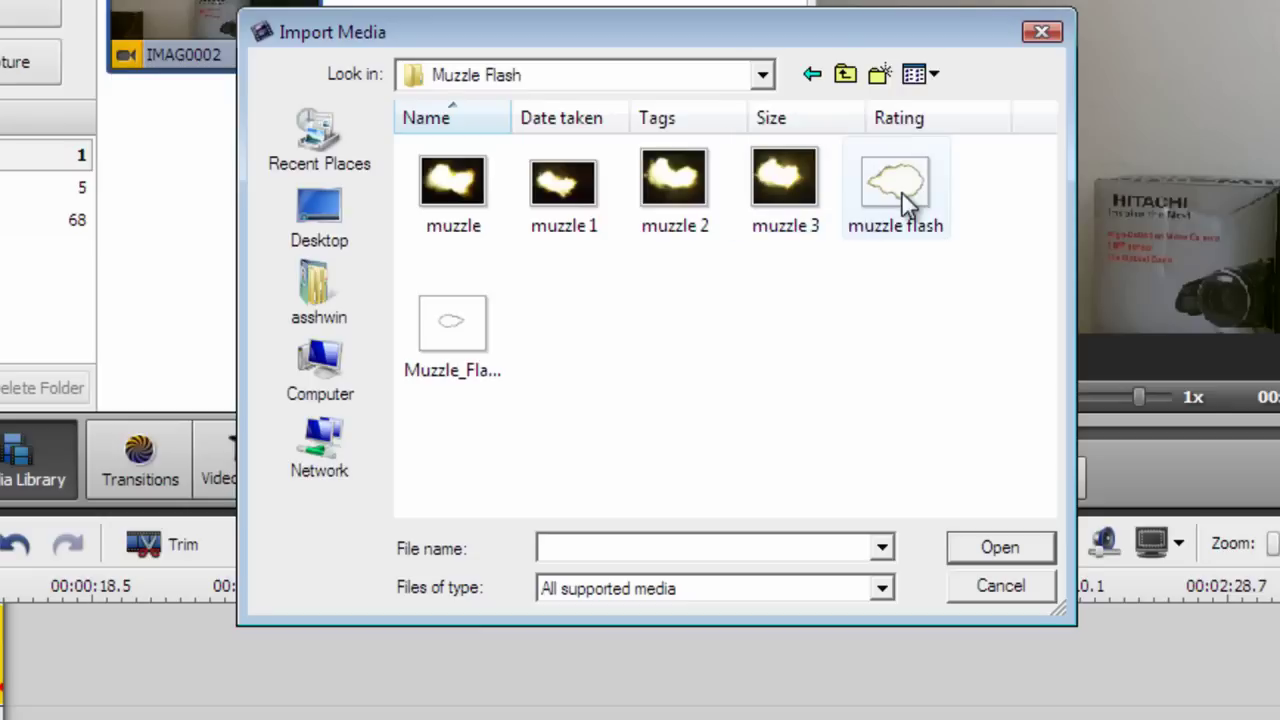
pyautogui.click(898, 192)
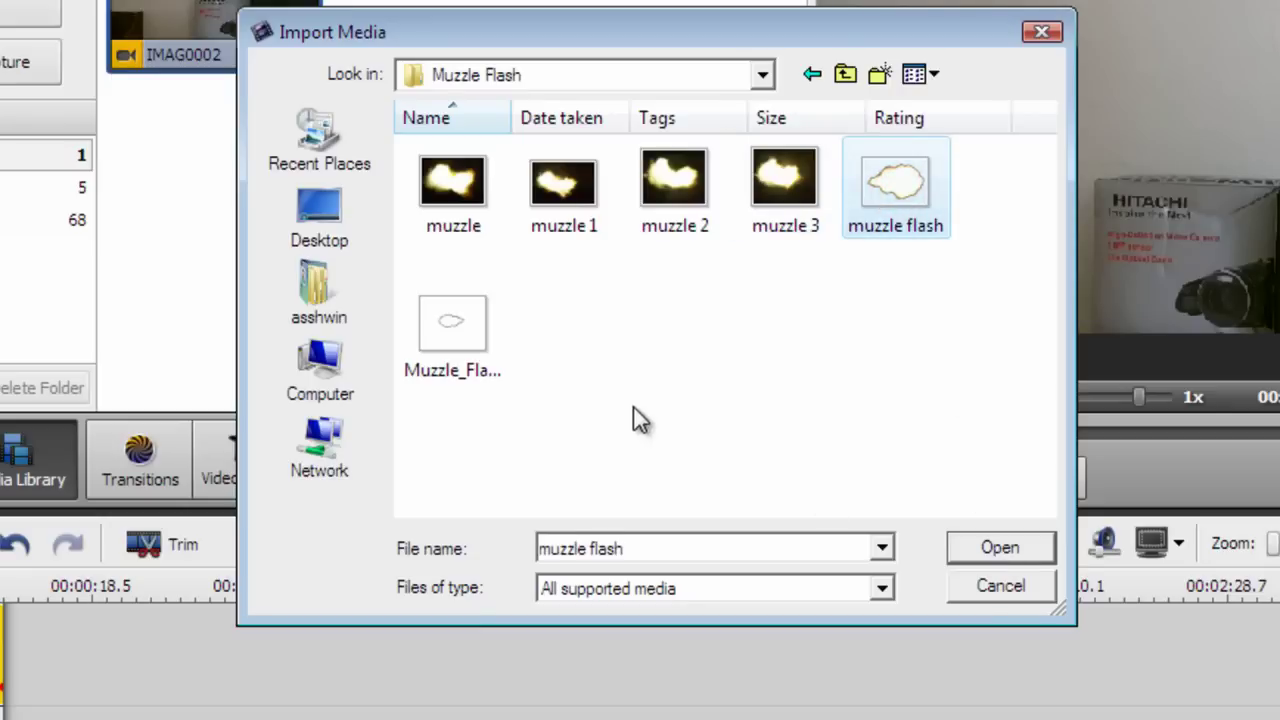
pyautogui.click(452, 325)
pyautogui.click(1015, 546)
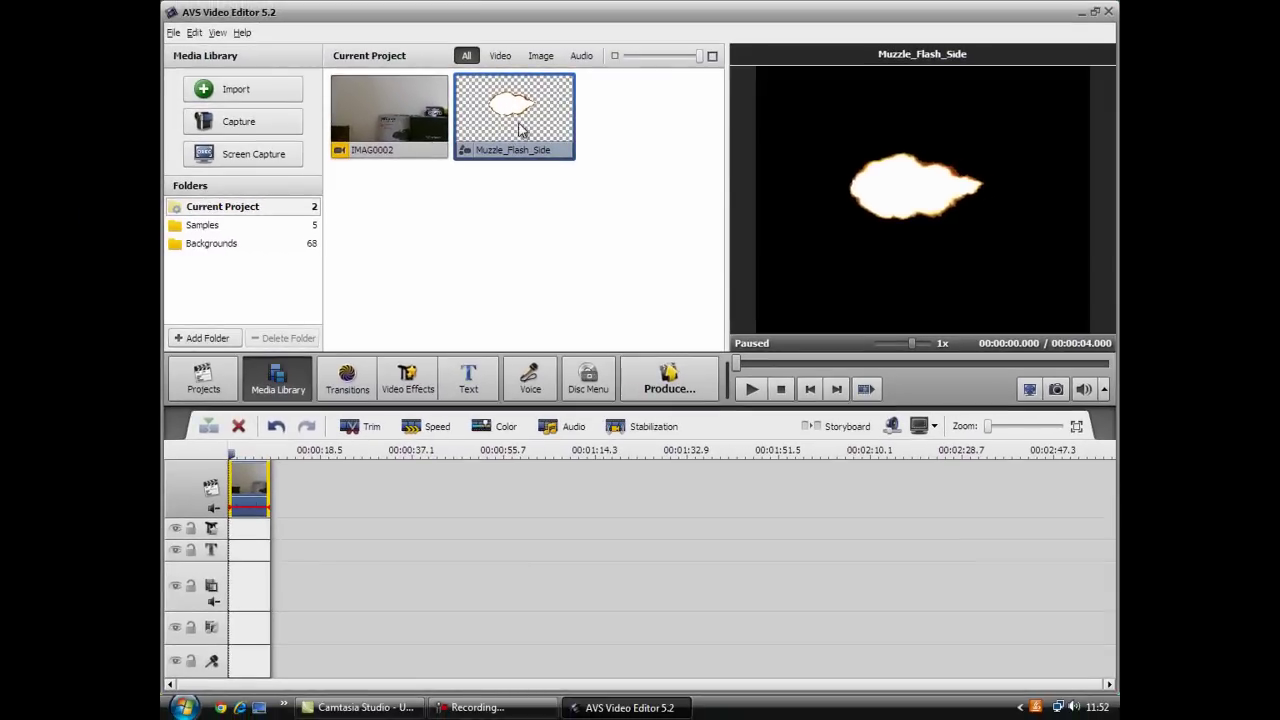
# Step: Put Muzzle_Flash_Side at the overlay track's start, preview to 4.25 s, and zoom the timeline in
pyautogui.moveTo(518, 130); pyautogui.dragTo(233, 634)
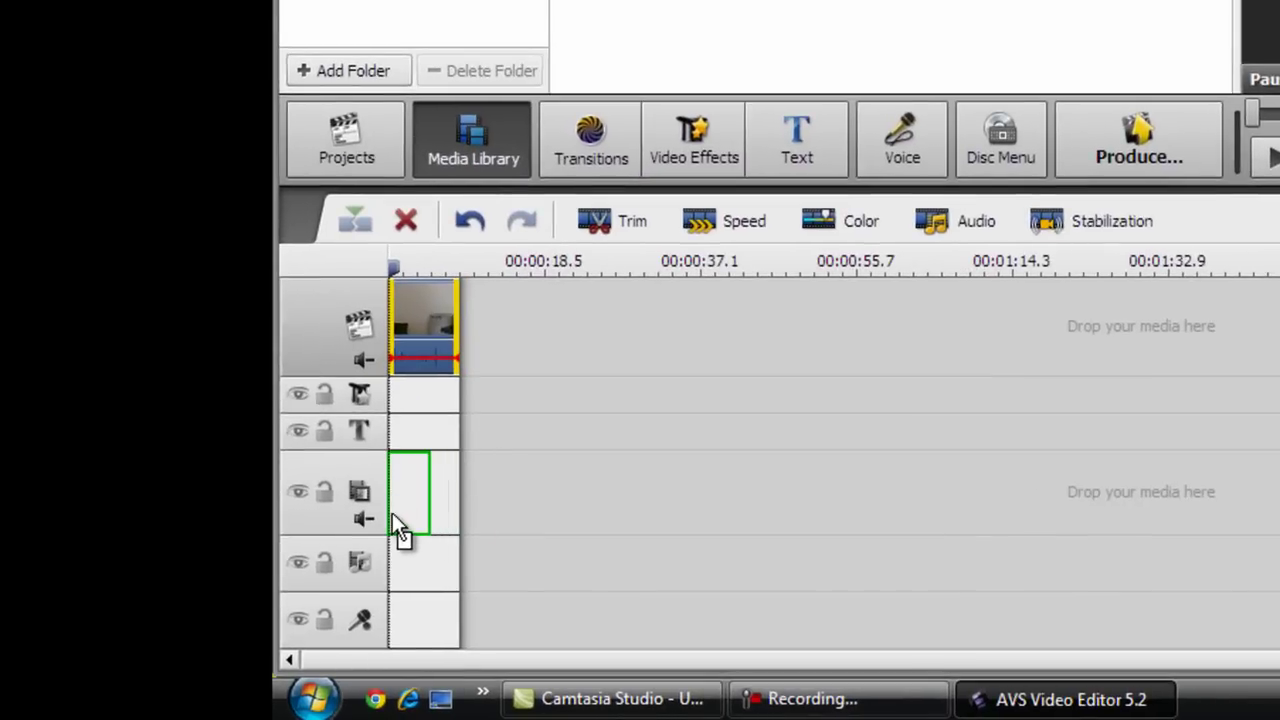
pyautogui.moveTo(414, 518); pyautogui.dragTo(395, 515)
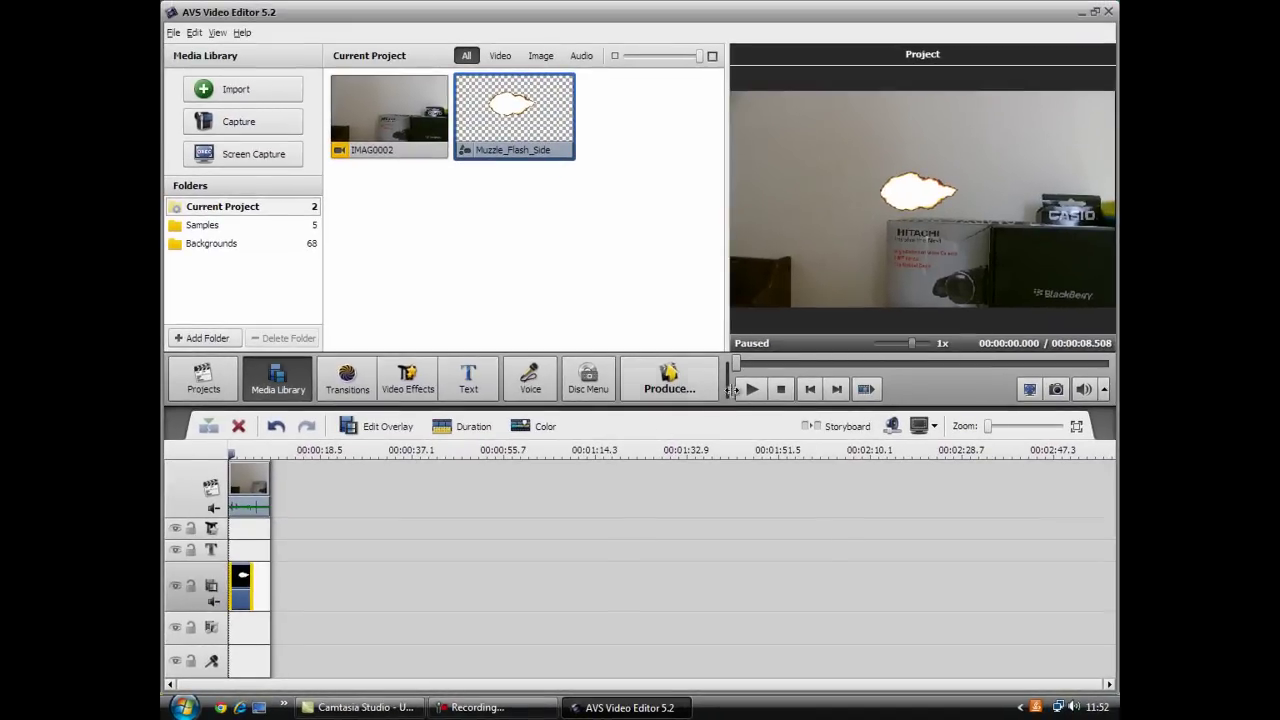
pyautogui.click(758, 393)
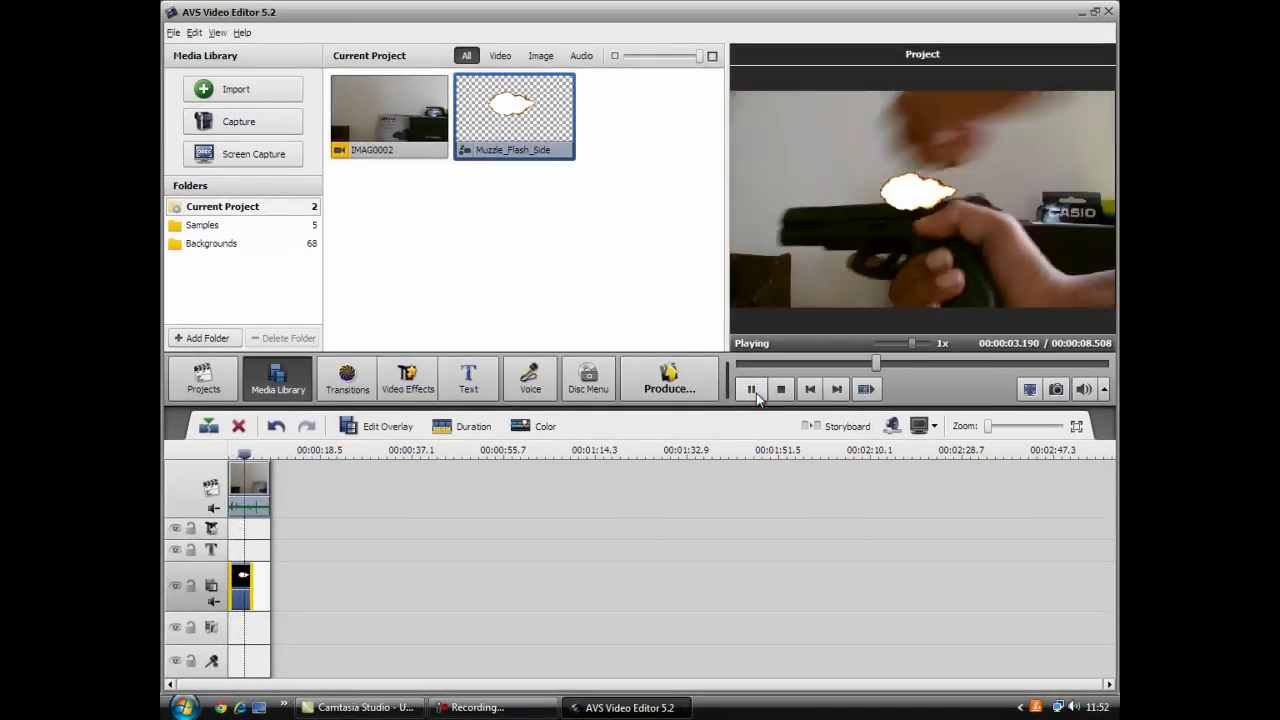
pyautogui.click(752, 390)
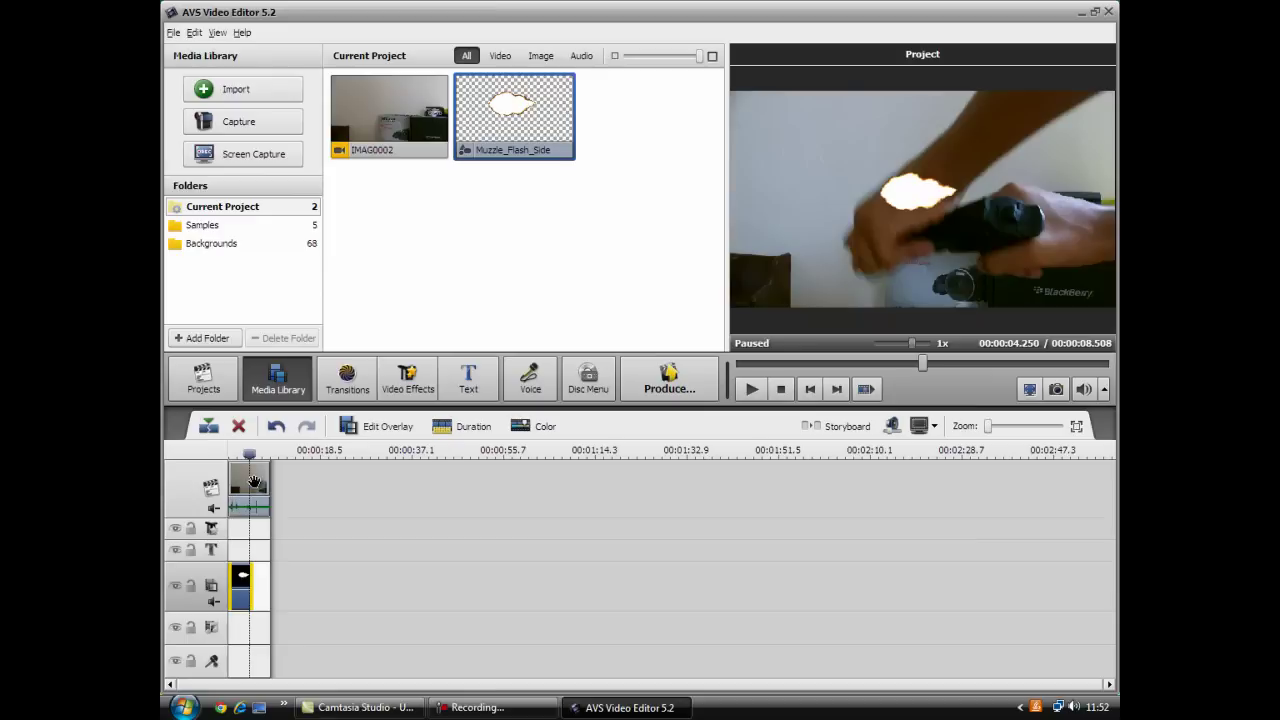
pyautogui.moveTo(989, 428); pyautogui.dragTo(1057, 433)
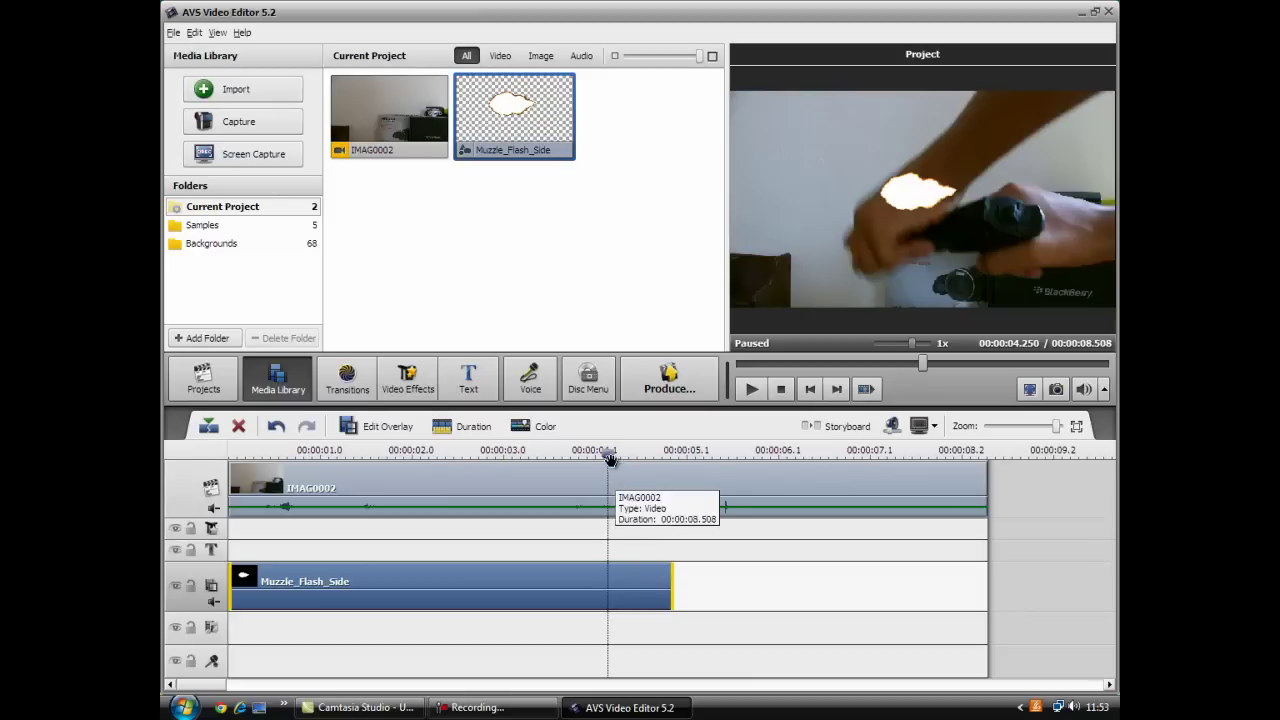
# Step: Move the muzzle-flash overlay to the shot near 5.5 s and trim it to 0.178 s
pyautogui.click(748, 391)
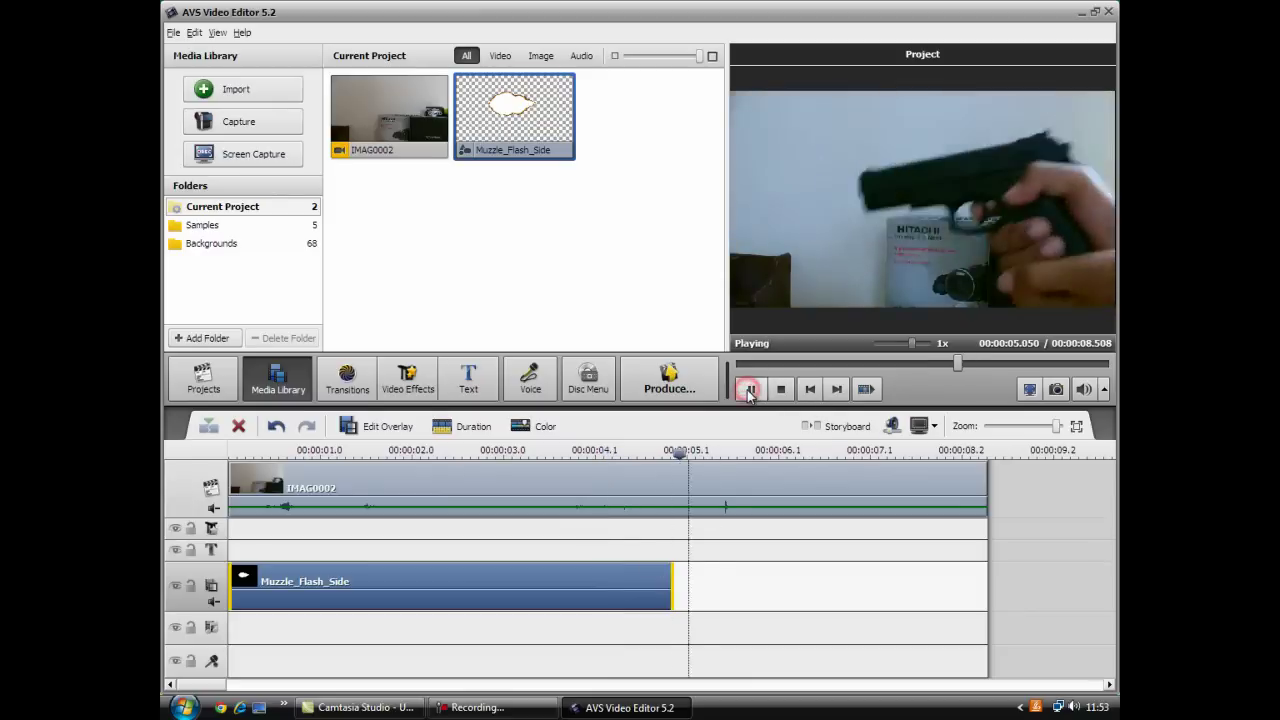
pyautogui.click(749, 388)
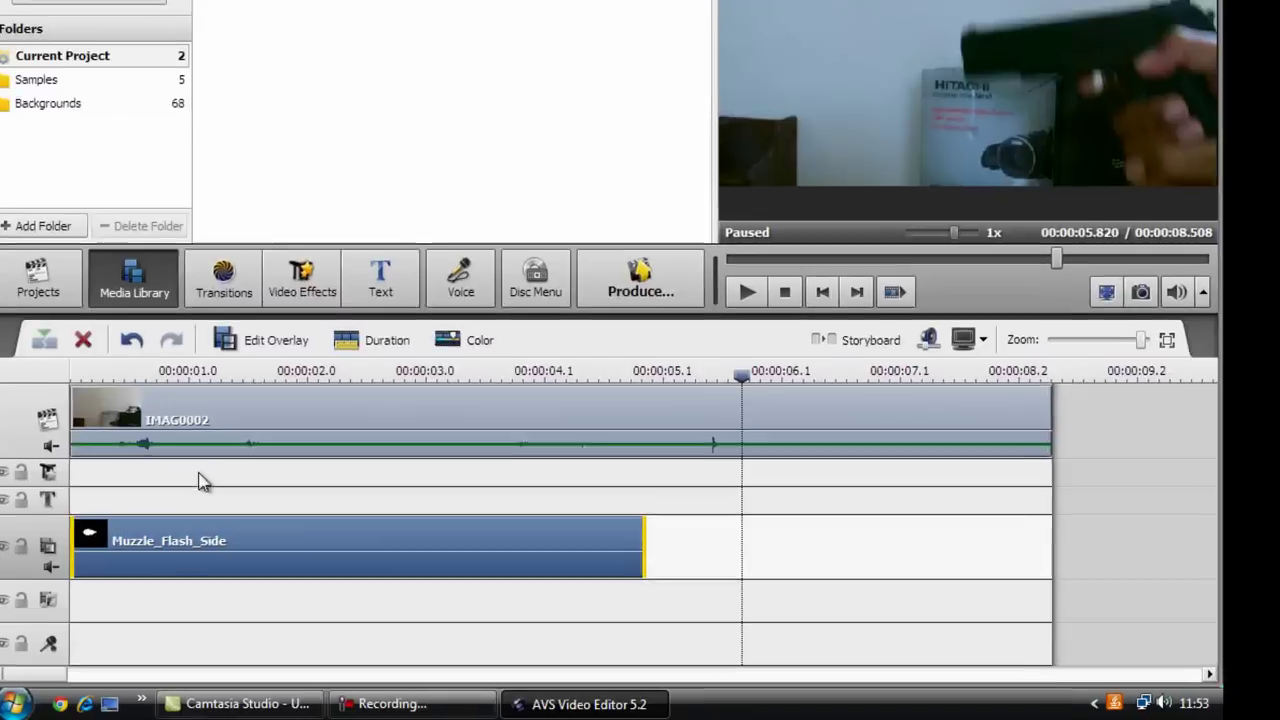
pyautogui.moveTo(325, 575); pyautogui.dragTo(801, 561)
pyautogui.moveTo(813, 511); pyautogui.dragTo(901, 505)
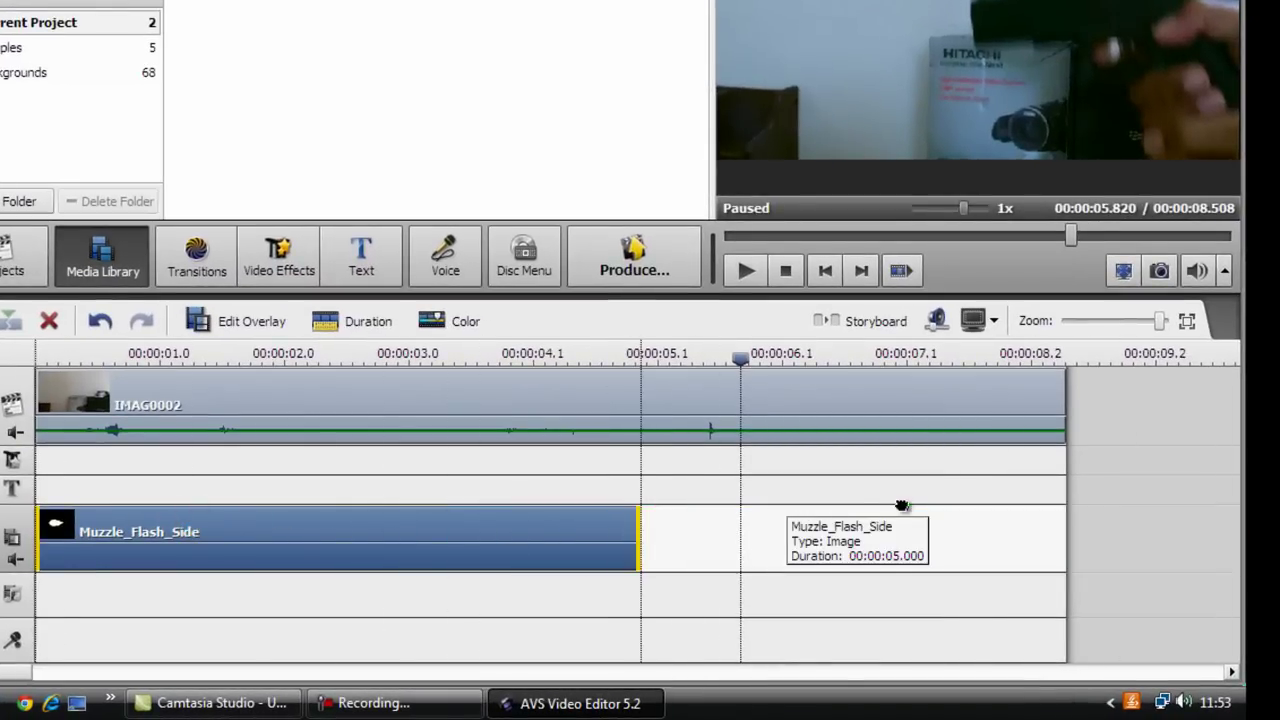
pyautogui.moveTo(630, 535); pyautogui.dragTo(1023, 514)
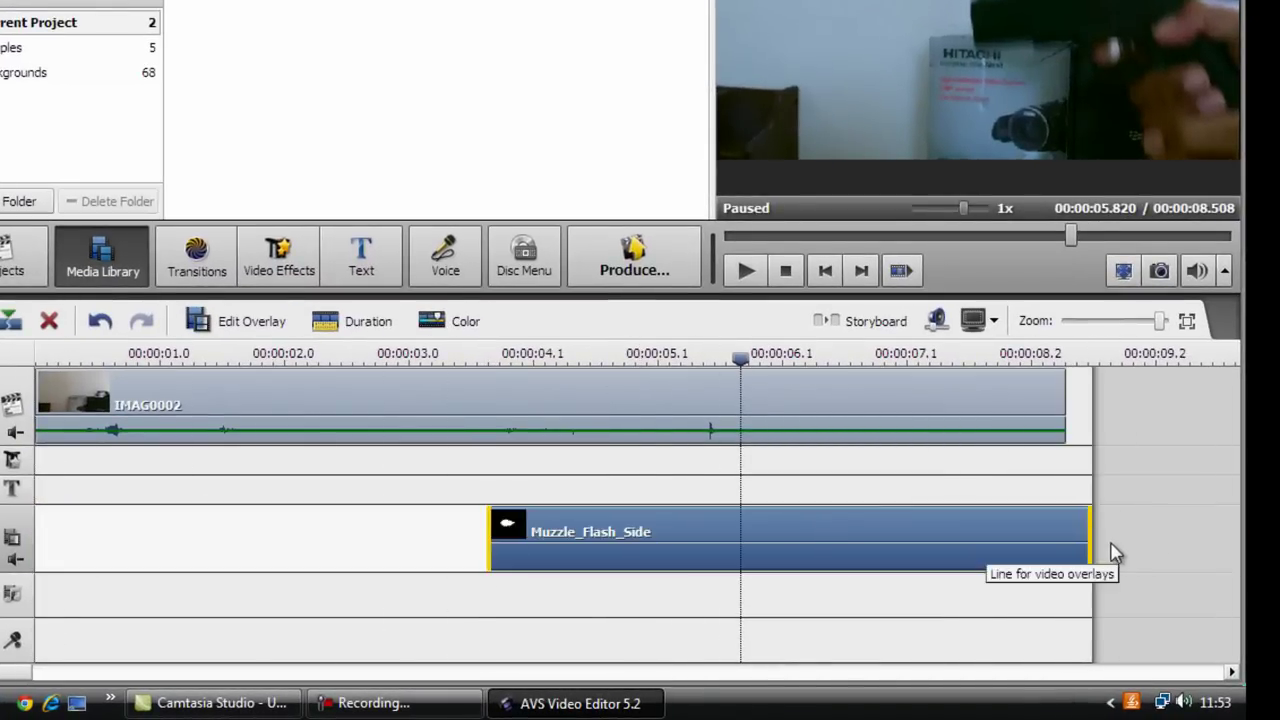
pyautogui.moveTo(1094, 536)
pyautogui.mouseDown()
pyautogui.moveTo(484, 556)
pyautogui.moveTo(722, 516)
pyautogui.mouseUp()
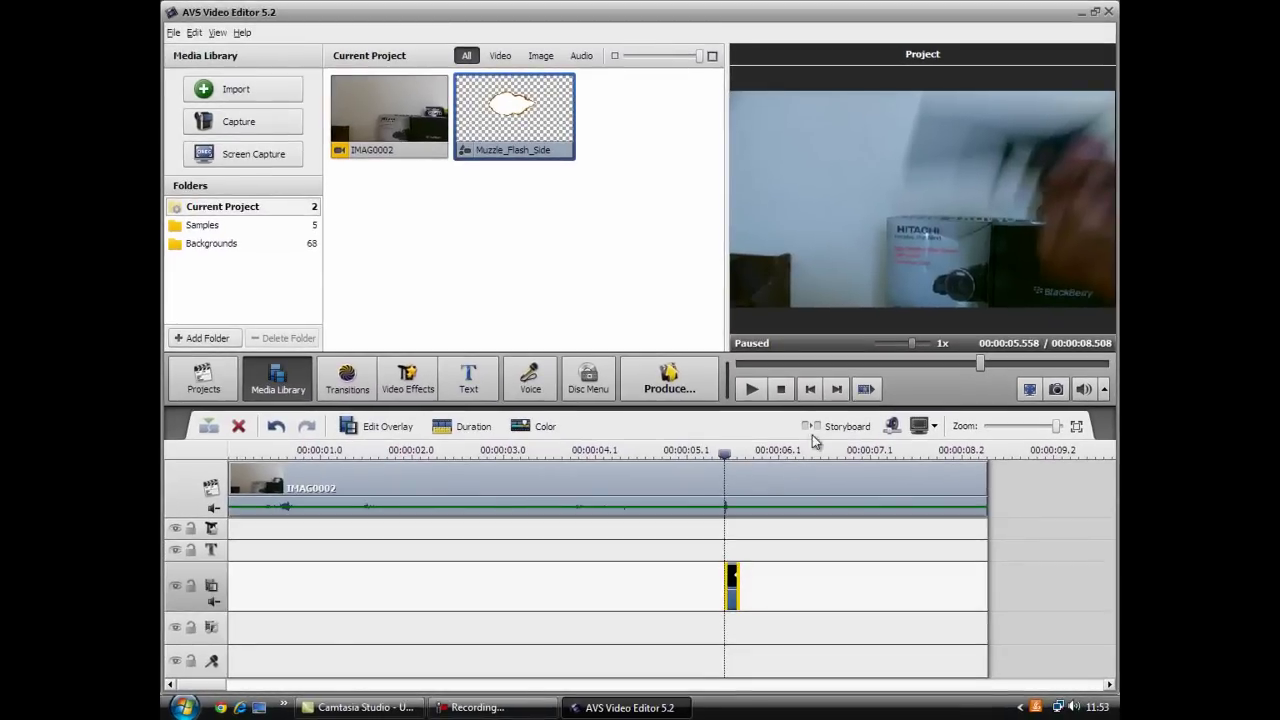
# Step: Step frame by frame from 5.269 s to find the flash frame, around 5.509–5.549 s
pyautogui.moveTo(708, 455); pyautogui.dragTo(702, 455)
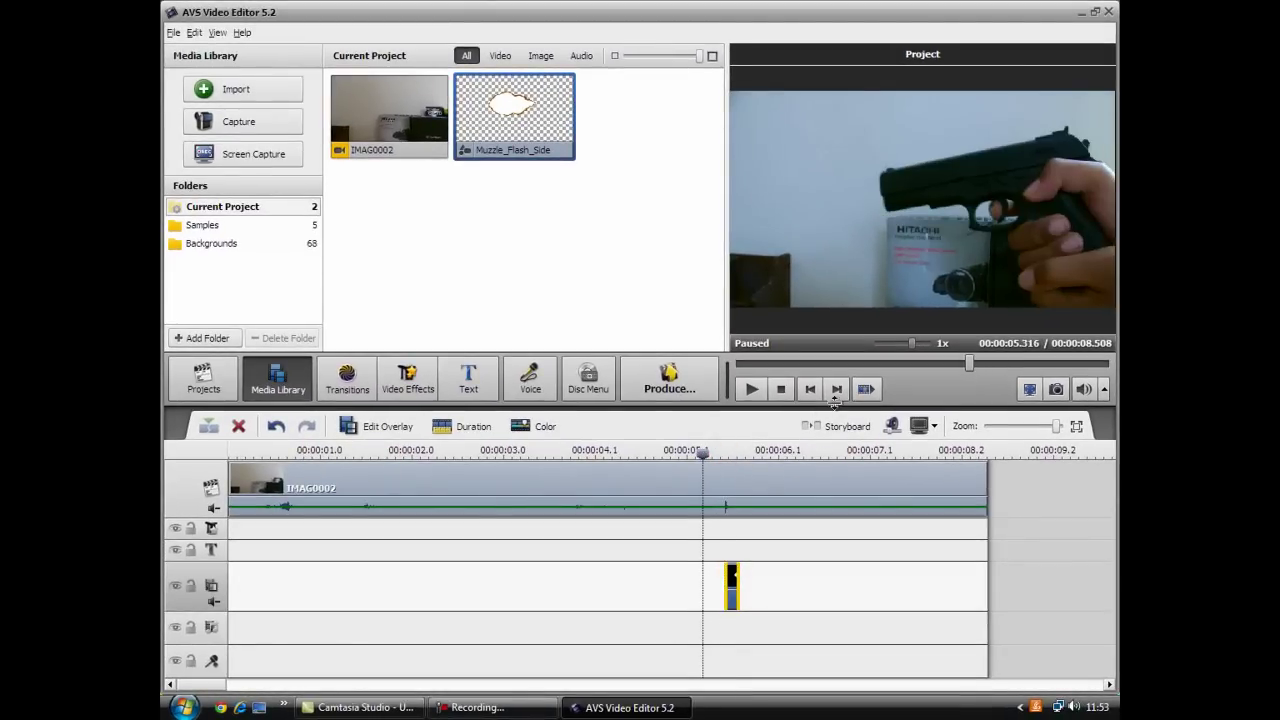
pyautogui.click(753, 390)
pyautogui.click(752, 390)
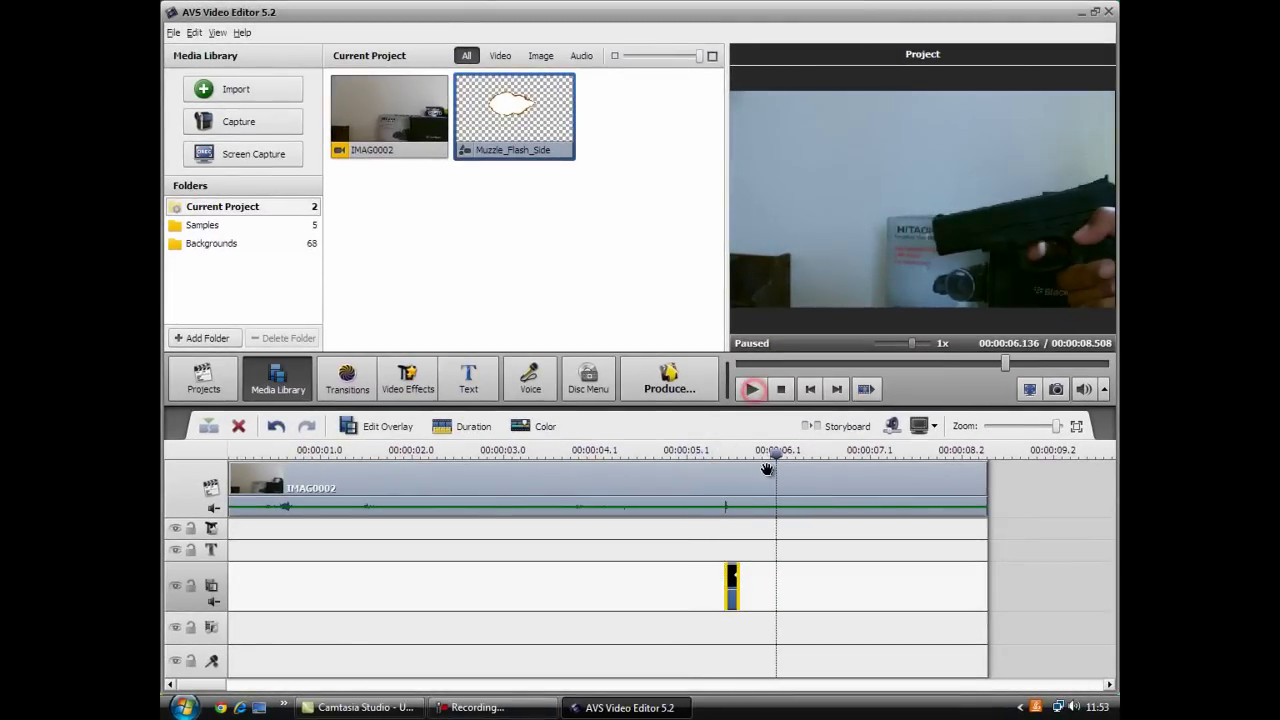
pyautogui.click(777, 465)
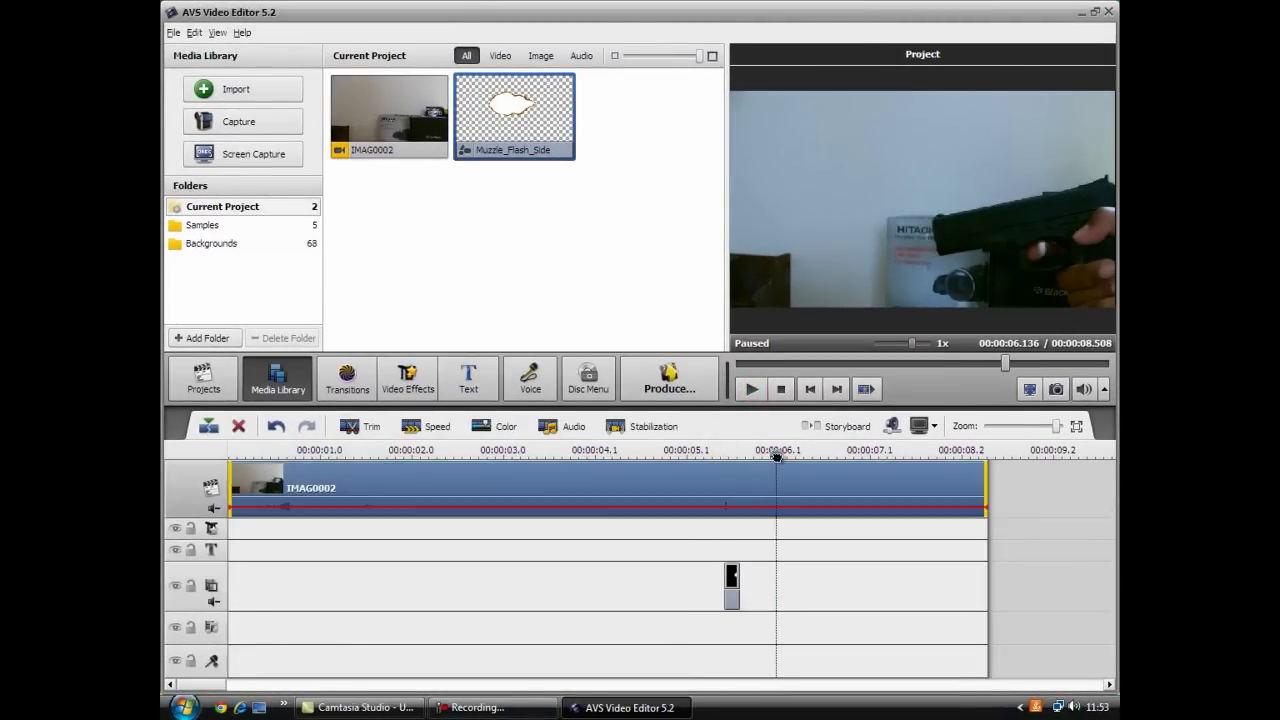
pyautogui.moveTo(777, 455); pyautogui.dragTo(699, 453)
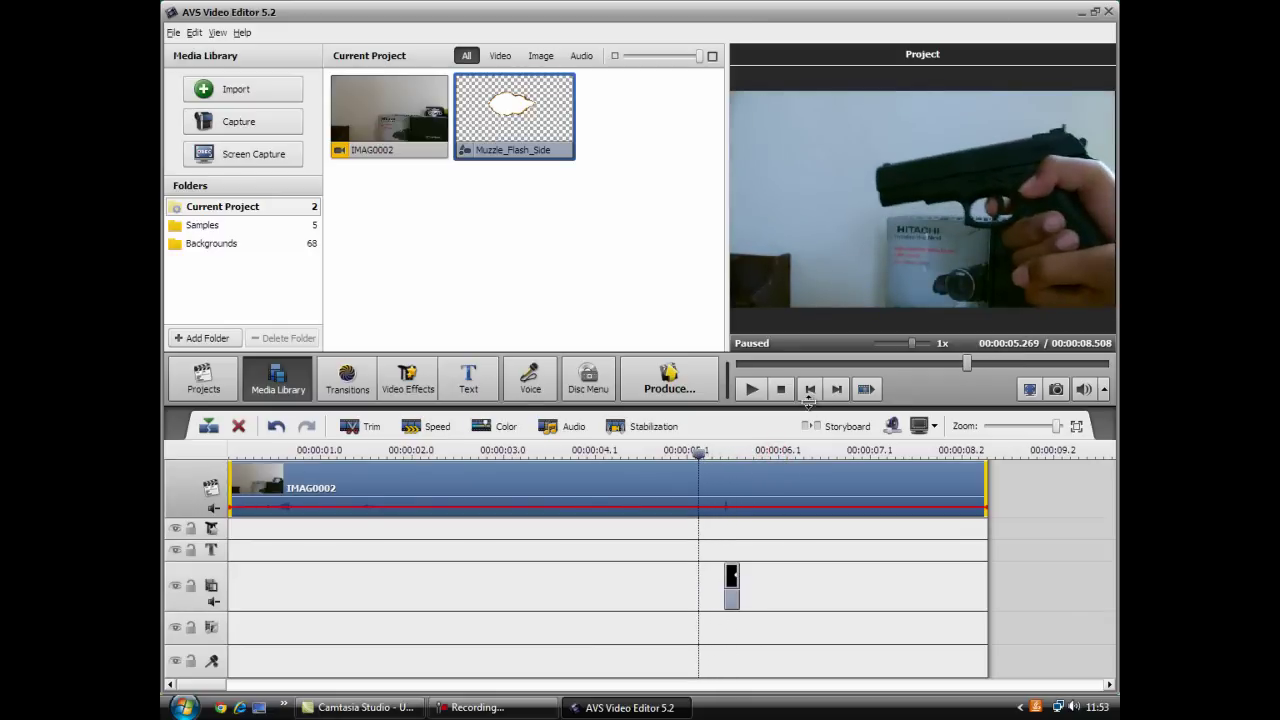
pyautogui.click(830, 391)
pyautogui.click(830, 391)
pyautogui.click(830, 391)
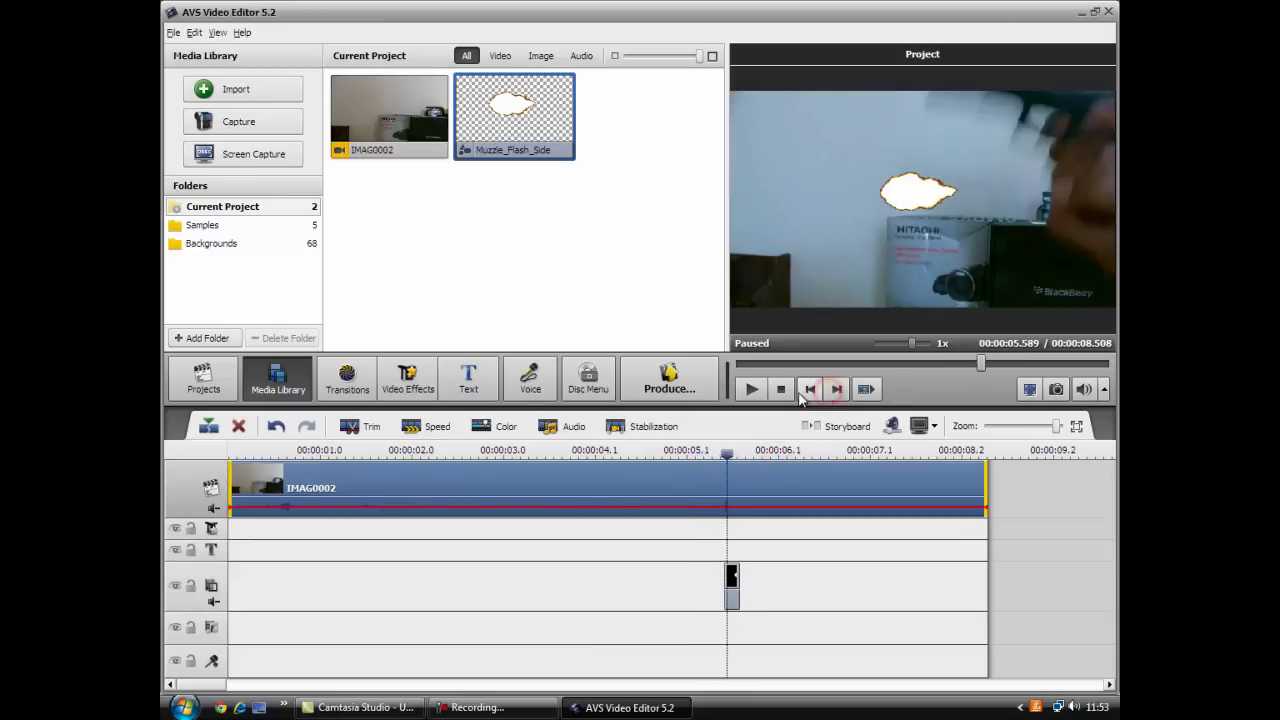
pyautogui.click(810, 390)
pyautogui.click(810, 390)
pyautogui.click(810, 390)
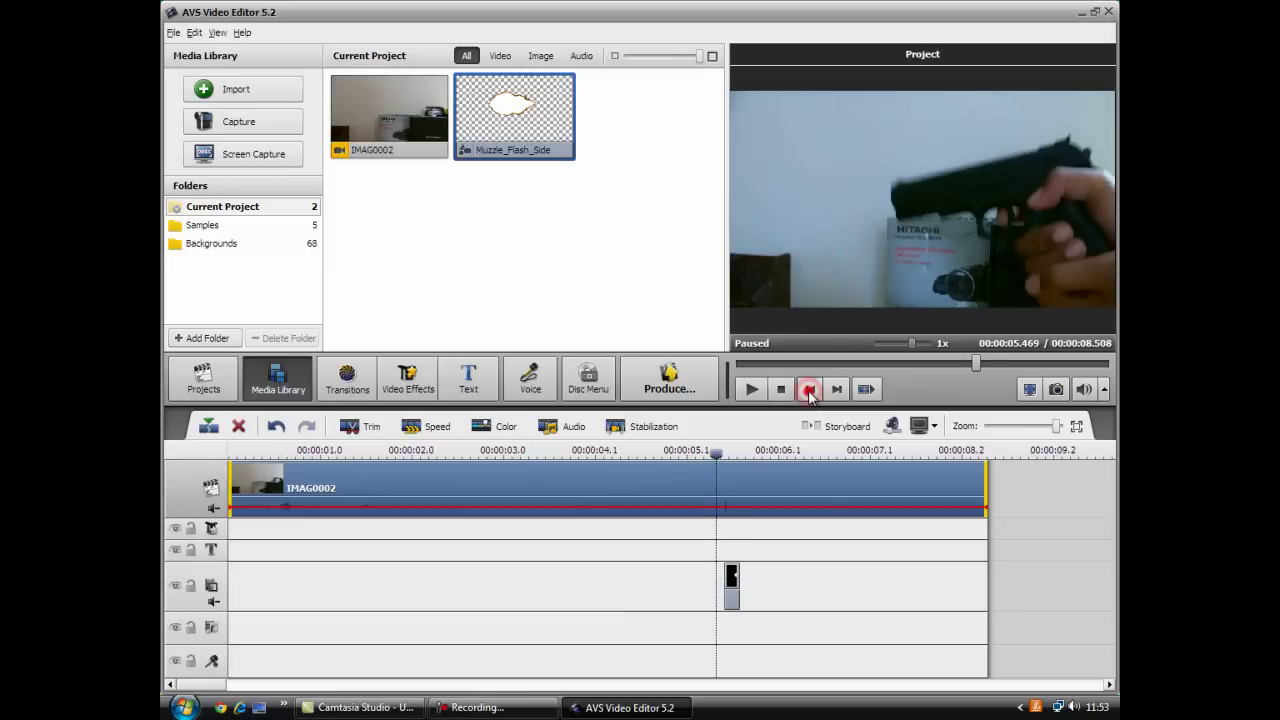
pyautogui.click(810, 390)
pyautogui.click(839, 391)
pyautogui.click(837, 391)
pyautogui.click(832, 393)
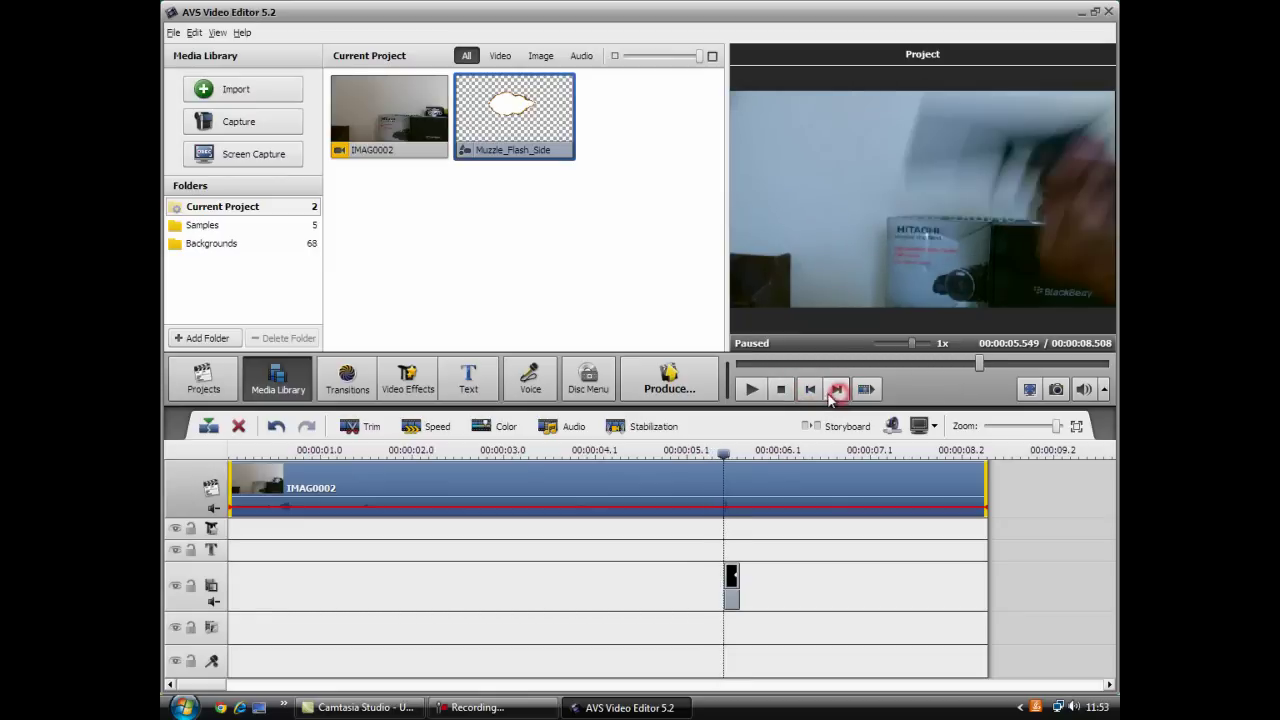
pyautogui.click(810, 390)
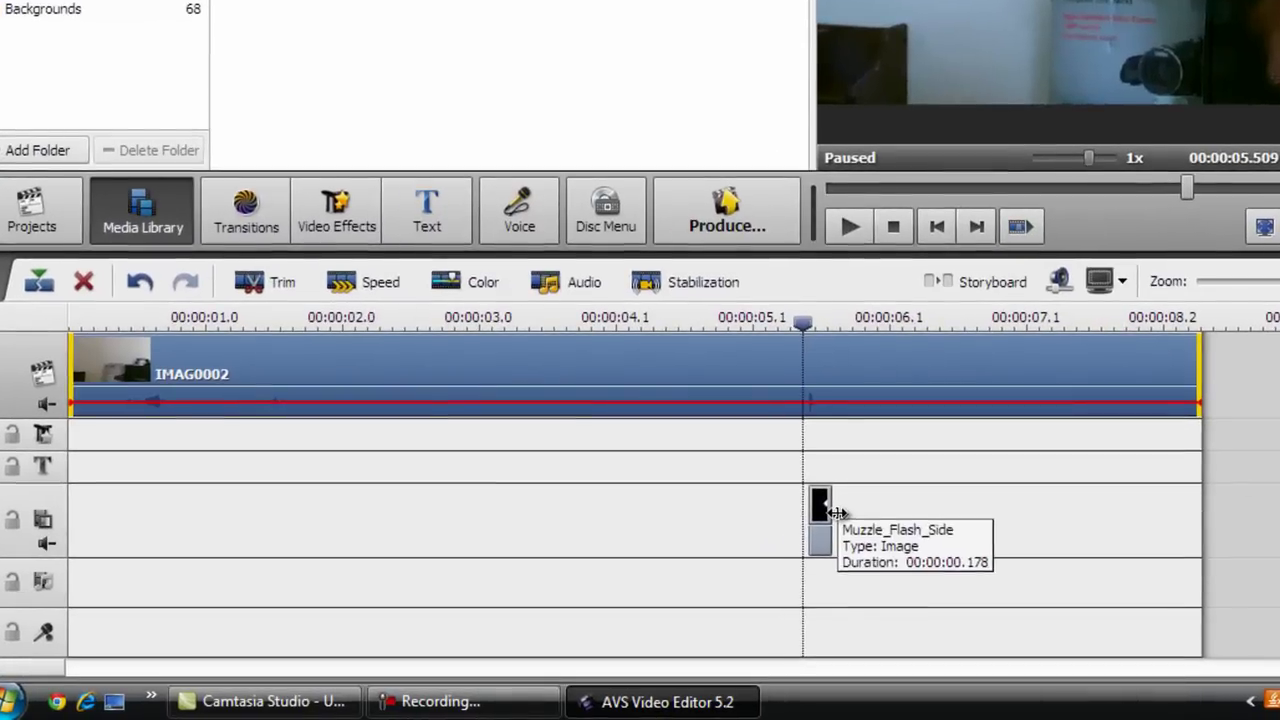
# Step: Trim the overlay to 0.094 s and step through frames from 5.502 s to check the flash
pyautogui.click(836, 512)
pyautogui.moveTo(836, 512); pyautogui.dragTo(818, 512)
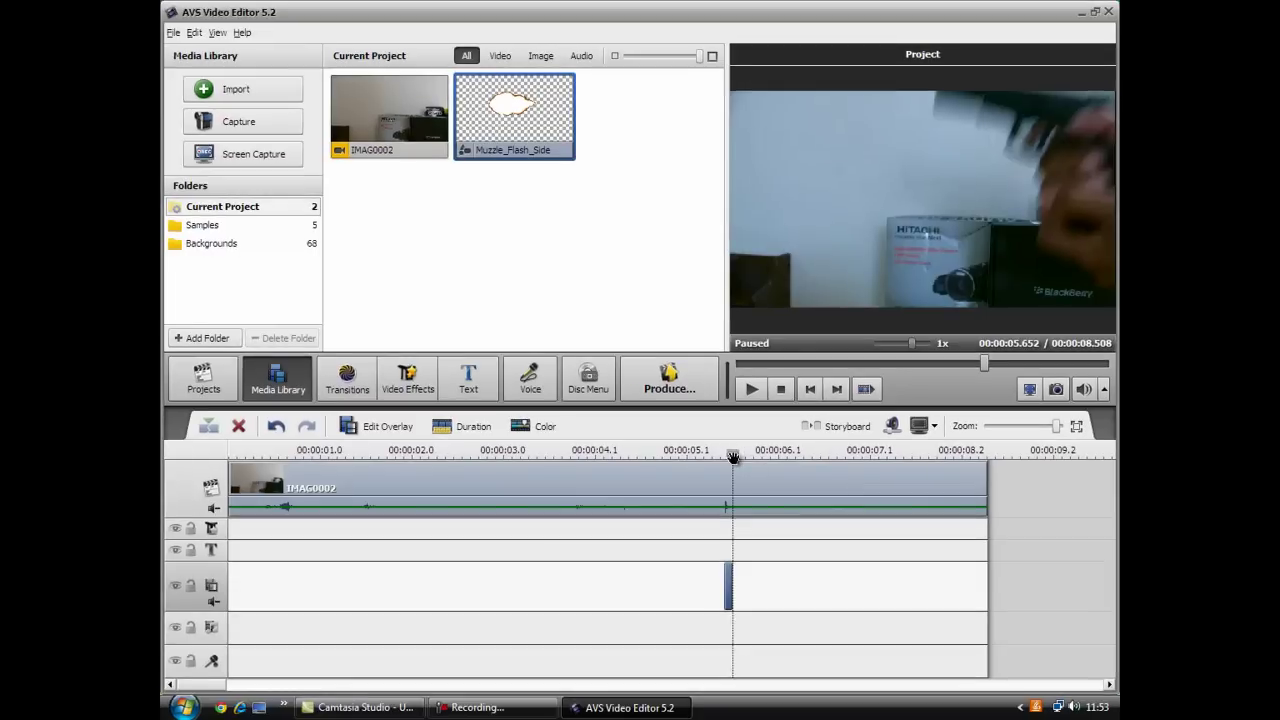
pyautogui.click(720, 456)
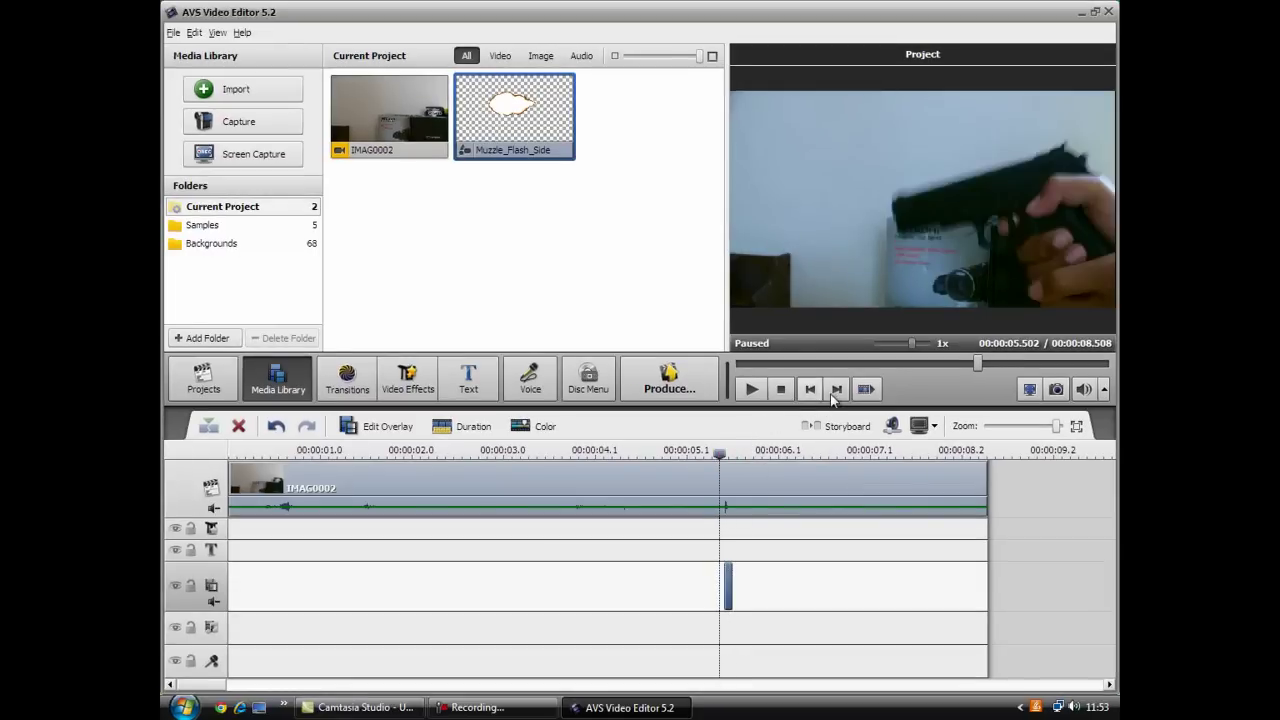
pyautogui.click(836, 390)
pyautogui.click(836, 390)
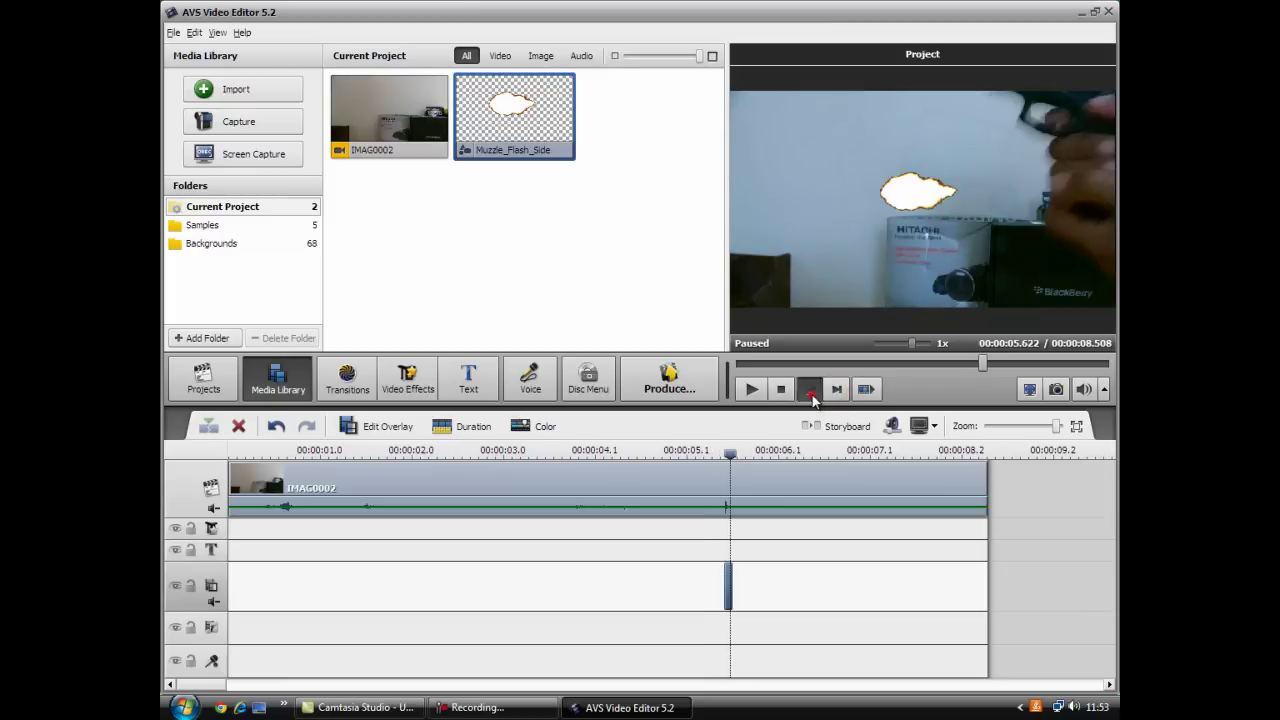
pyautogui.click(810, 390)
pyautogui.click(810, 390)
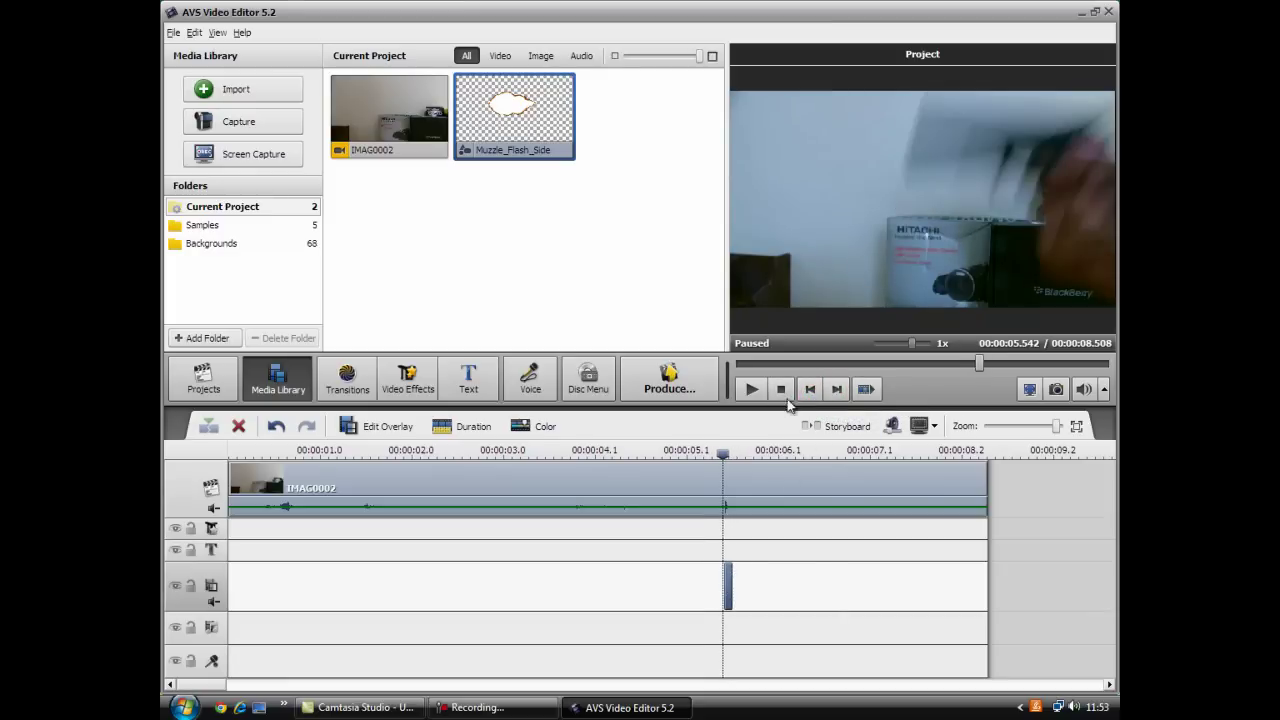
pyautogui.click(810, 390)
pyautogui.click(839, 390)
pyautogui.click(728, 589)
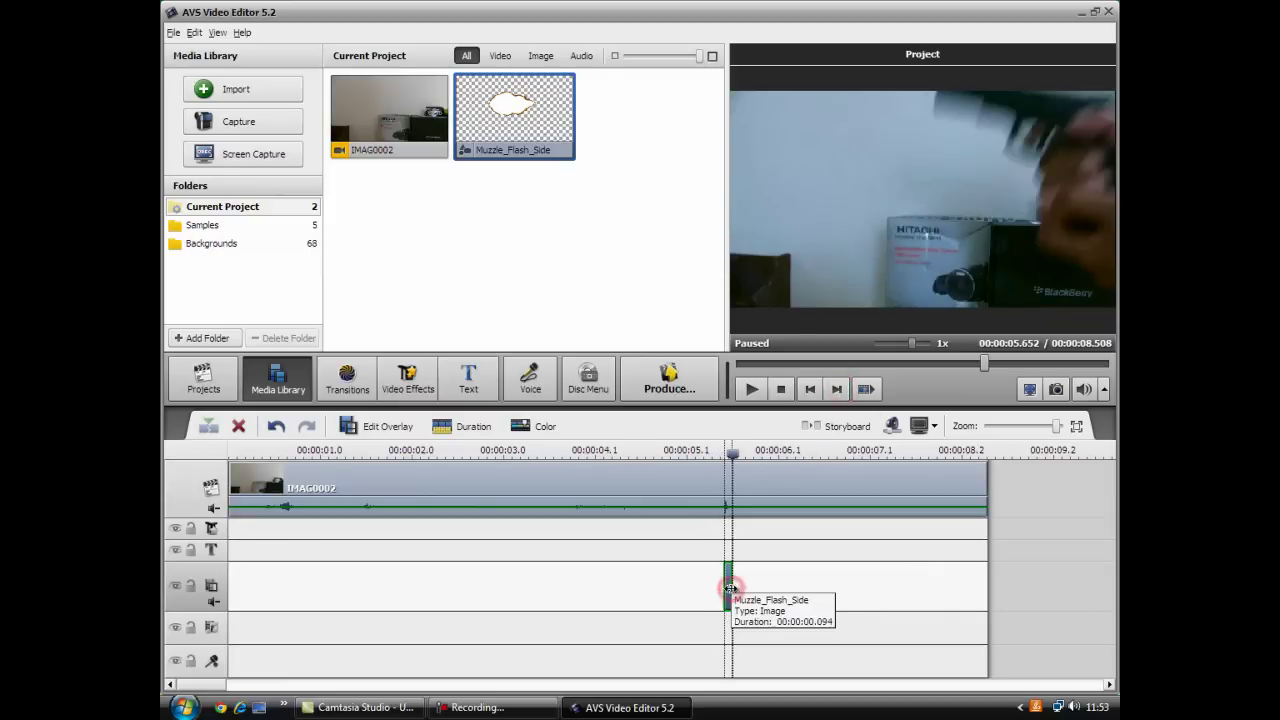
# Step: Replay the shot and step through frames to set the playhead on the 5.548 s firing frame
pyautogui.click(727, 474)
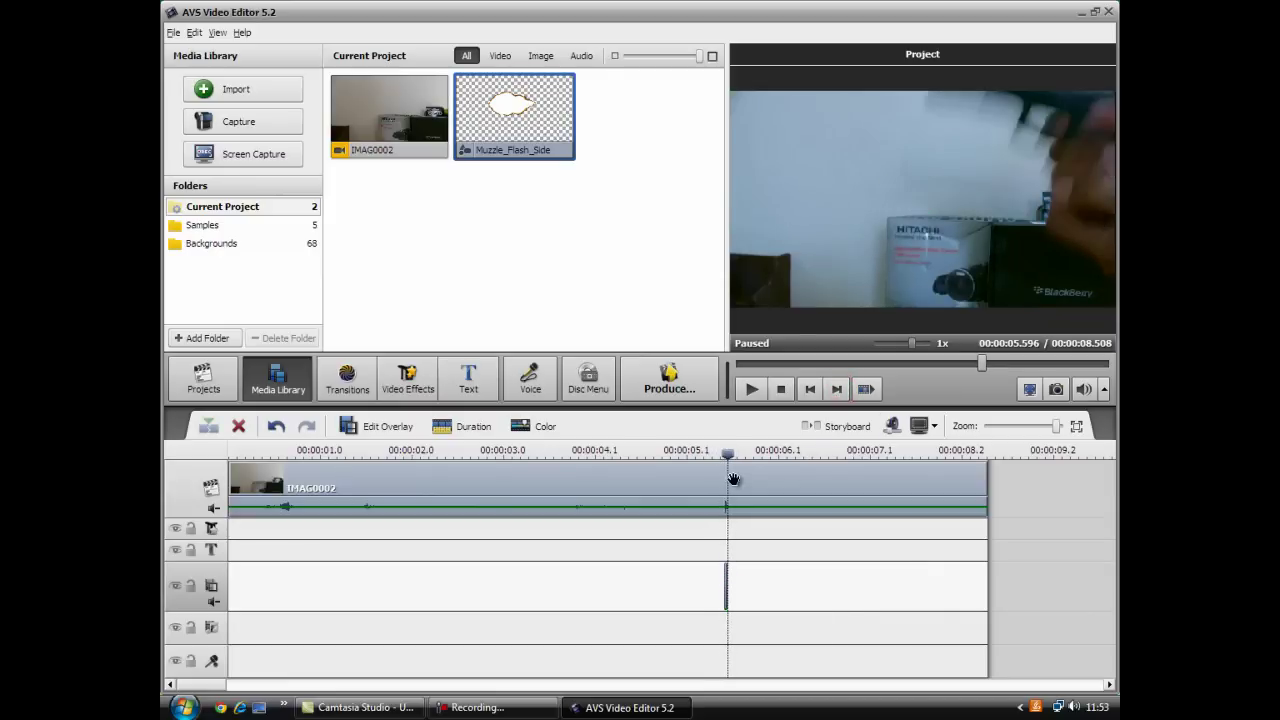
pyautogui.moveTo(727, 456); pyautogui.dragTo(709, 456)
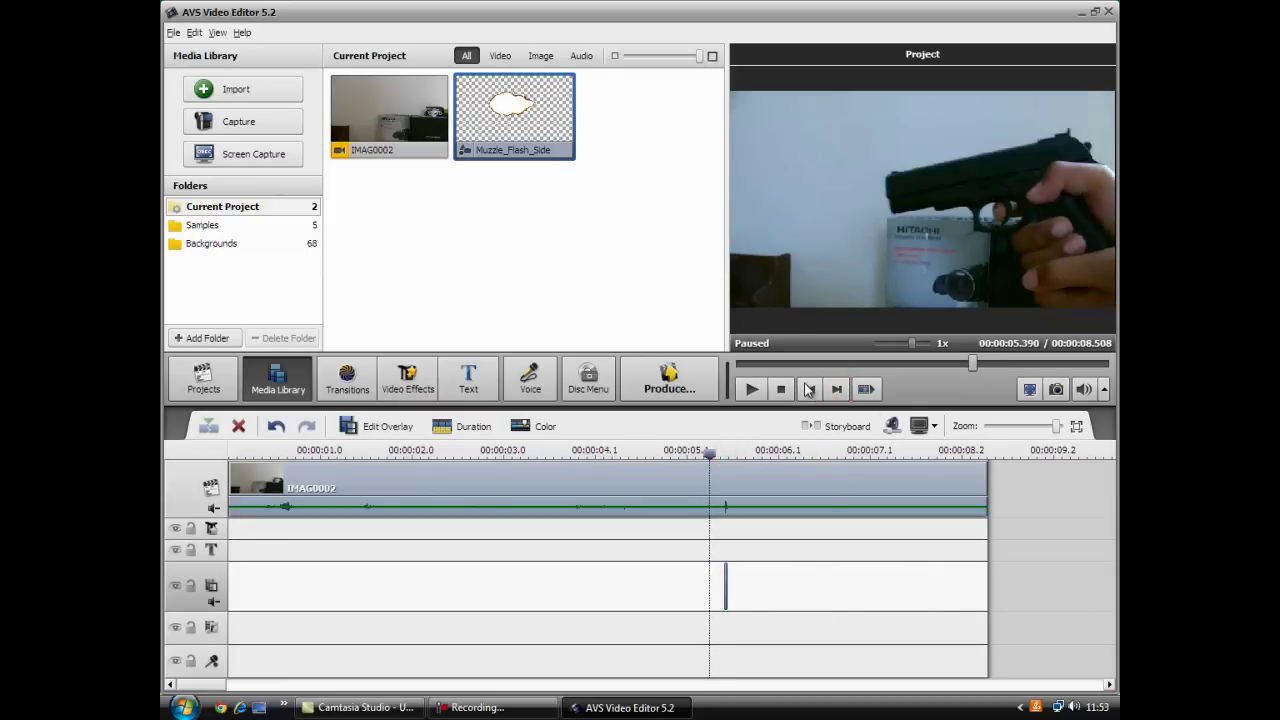
pyautogui.click(757, 388)
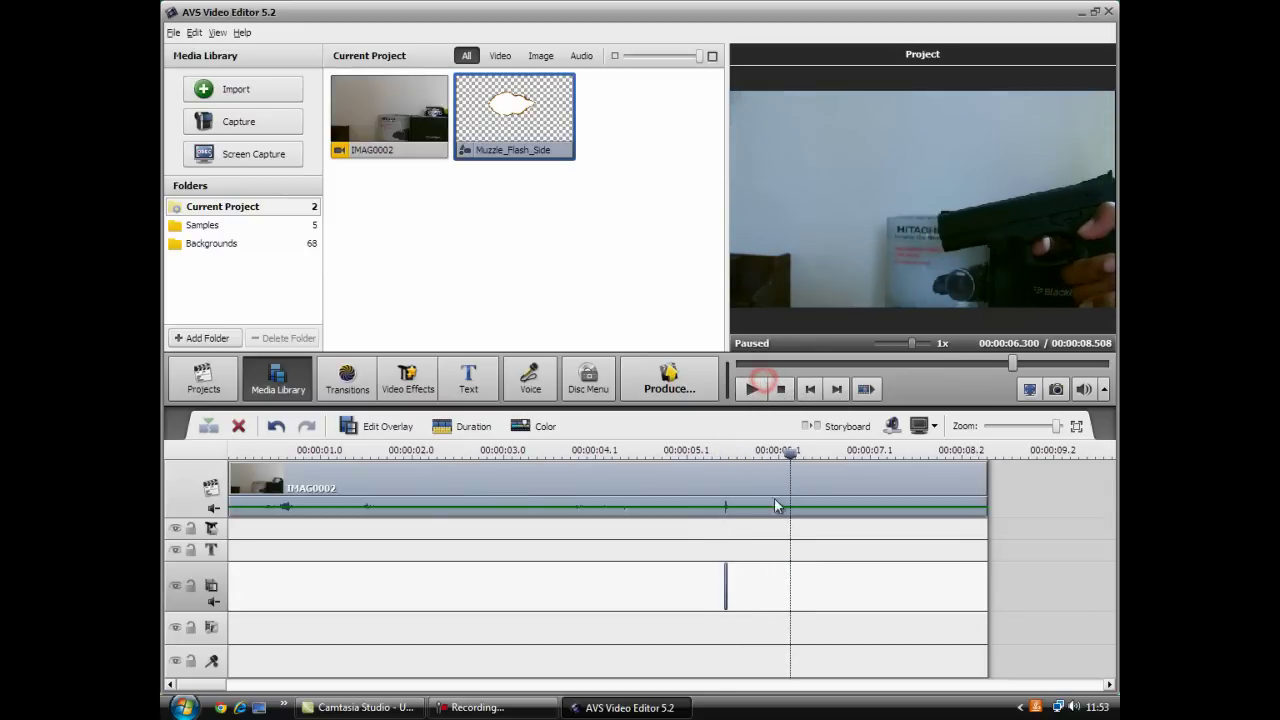
pyautogui.moveTo(791, 457); pyautogui.dragTo(682, 453)
pyautogui.click(755, 388)
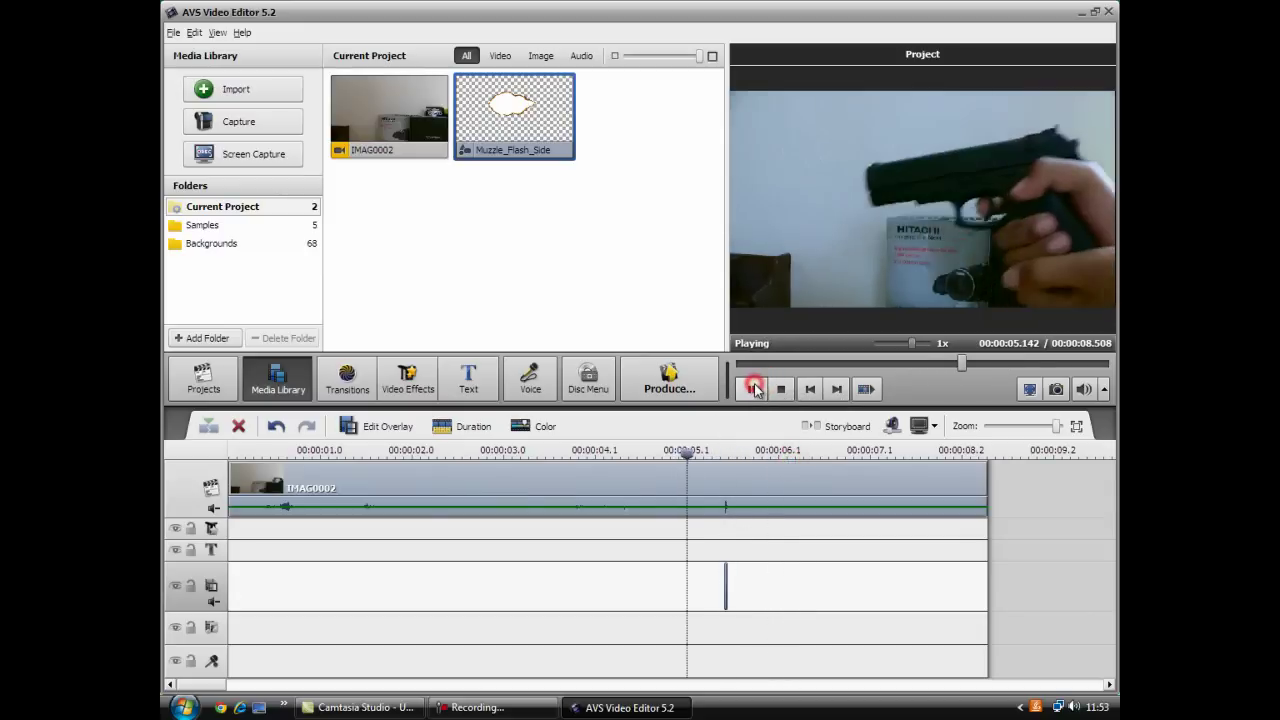
pyautogui.click(753, 388)
pyautogui.click(729, 590)
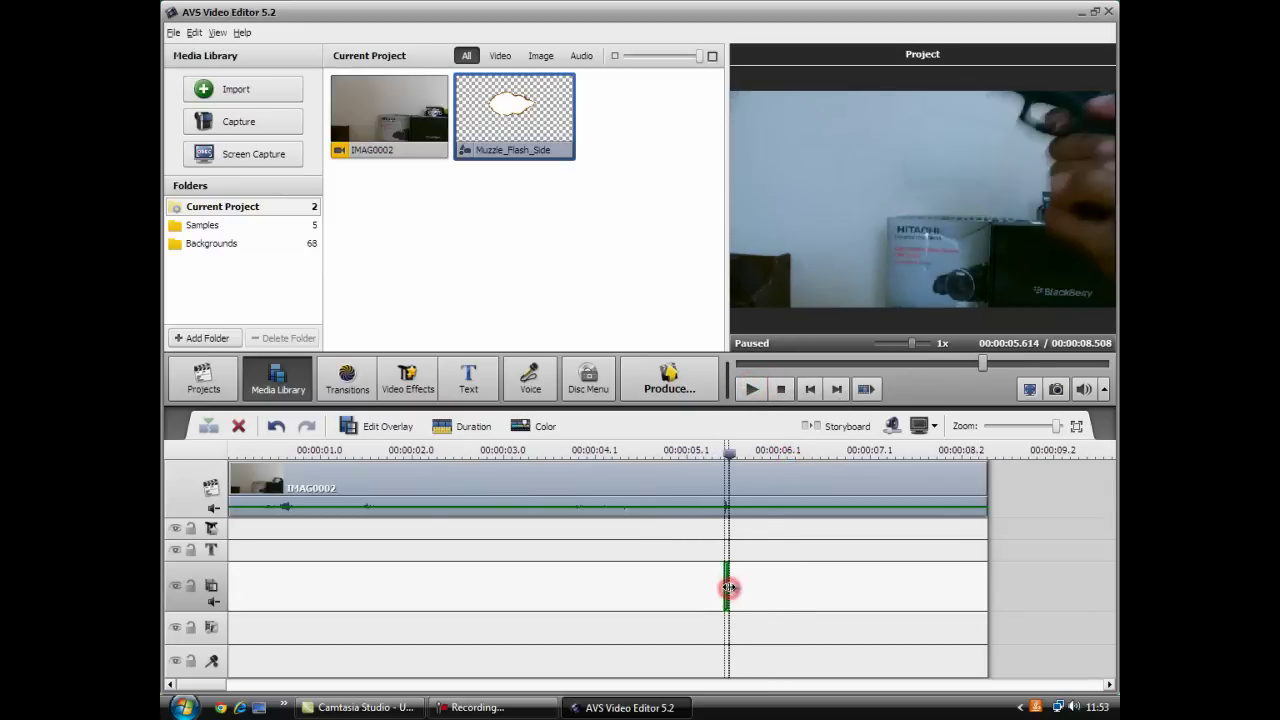
pyautogui.moveTo(709, 451); pyautogui.dragTo(706, 451)
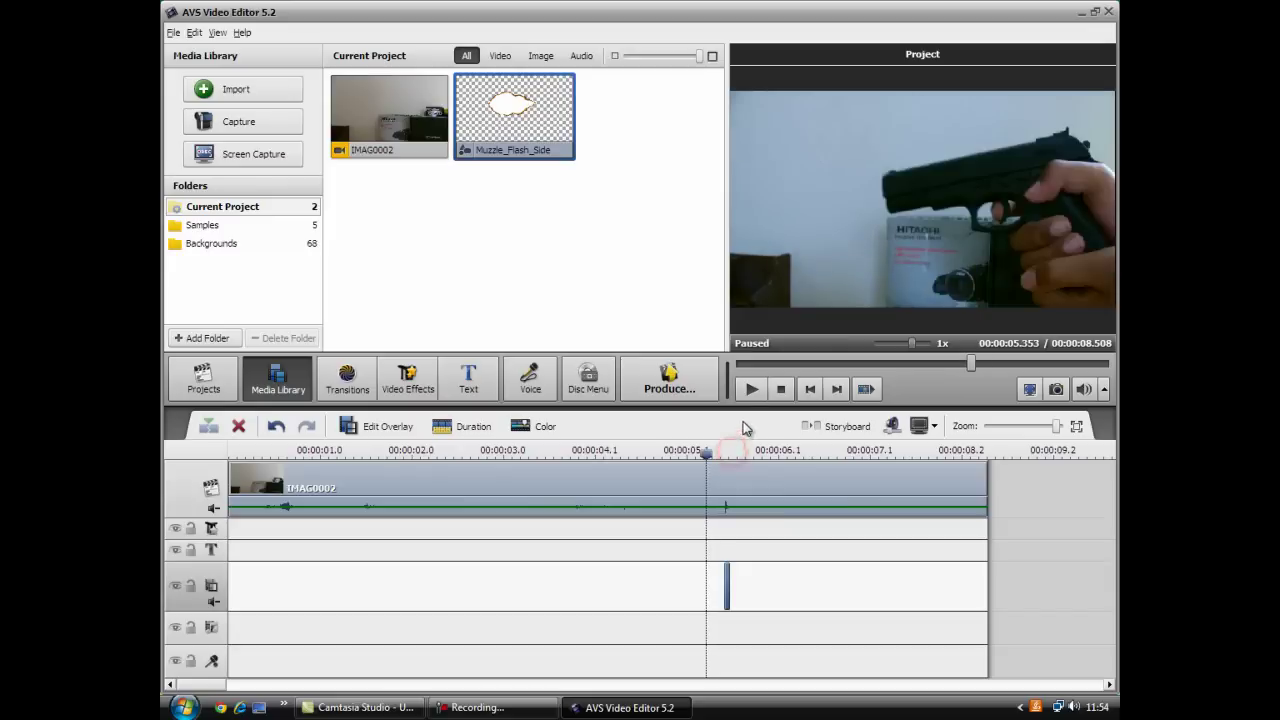
pyautogui.click(750, 390)
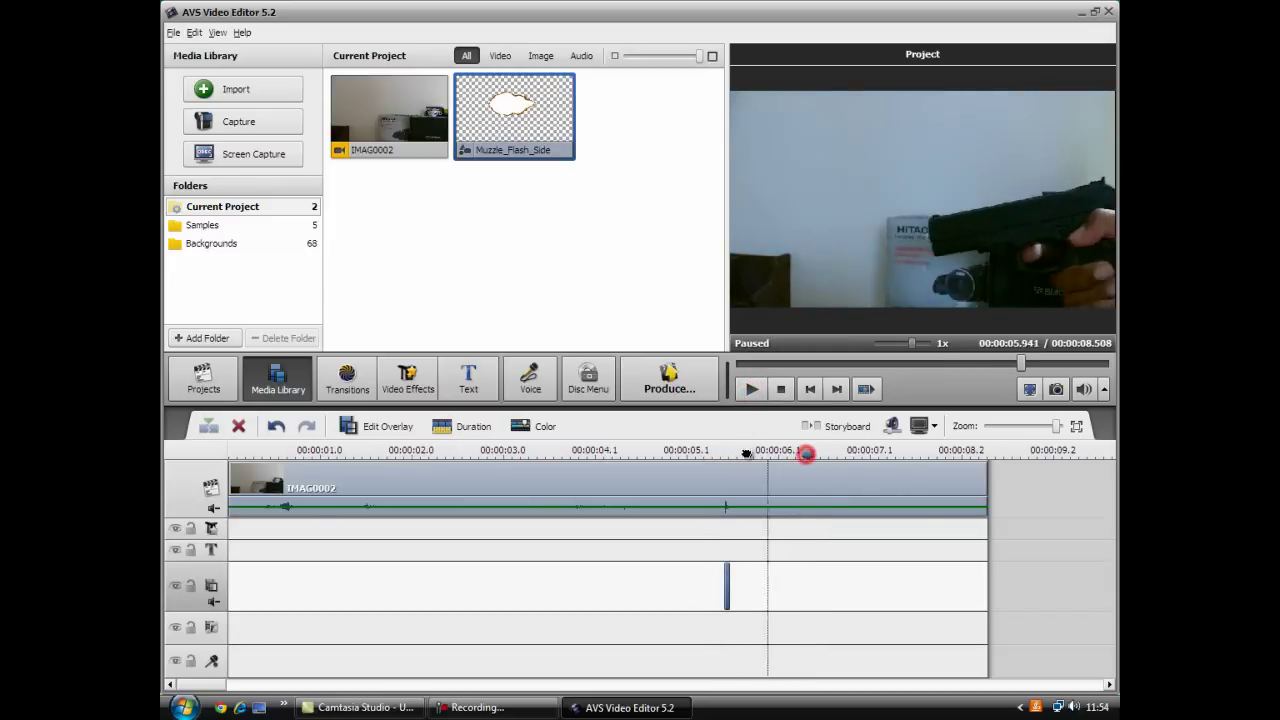
pyautogui.moveTo(808, 451); pyautogui.dragTo(712, 451)
pyautogui.click(838, 390)
pyautogui.click(839, 391)
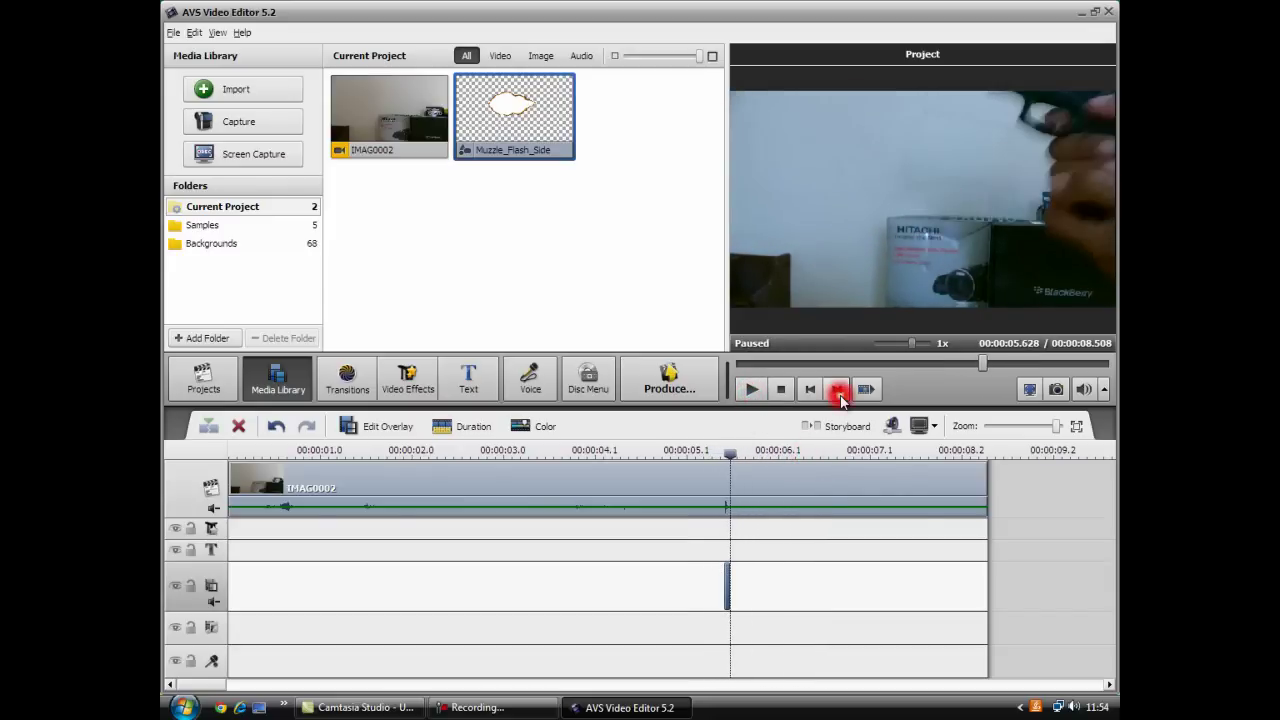
pyautogui.click(800, 393)
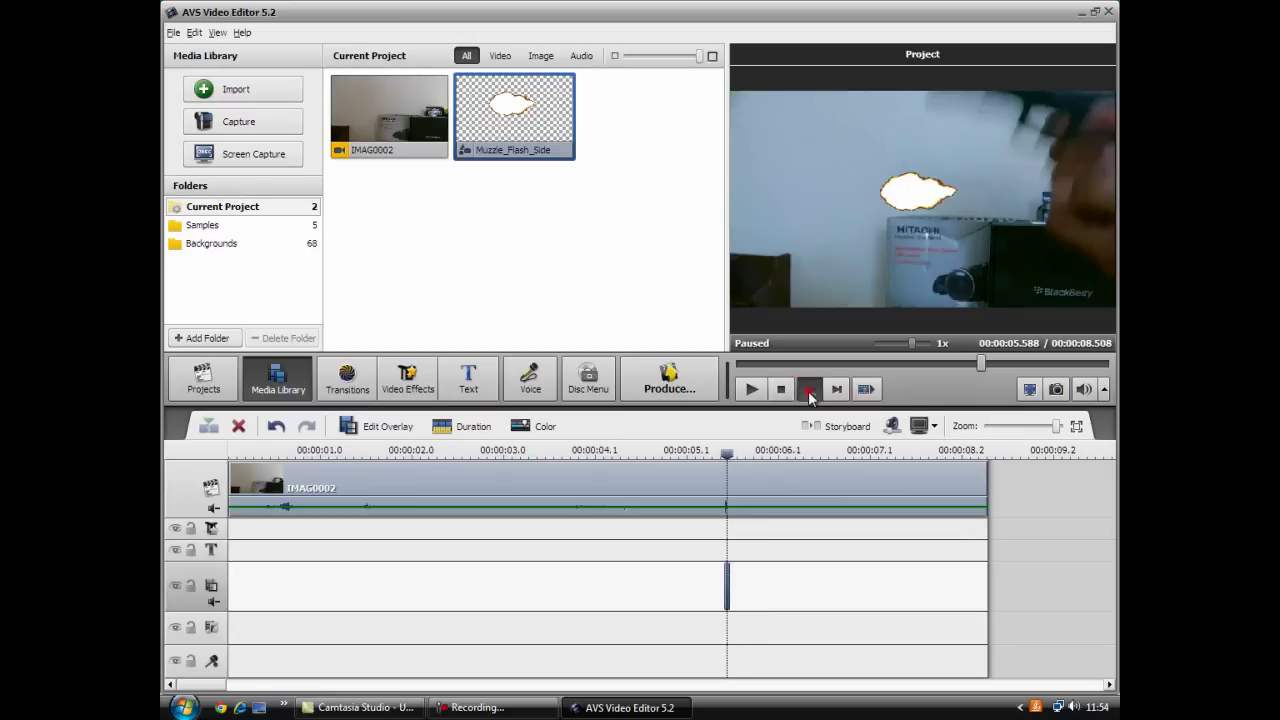
pyautogui.click(808, 391)
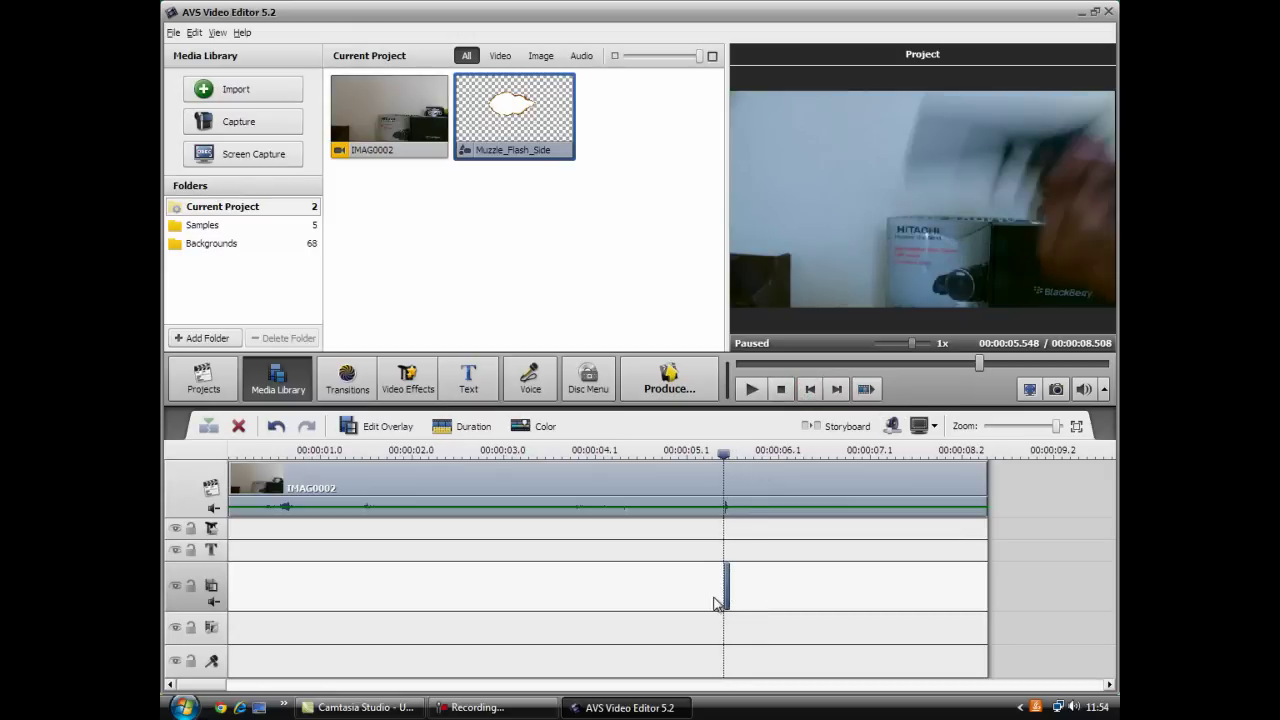
# Step: Snap the overlay to start at 5.548 s, then replay and frame-step to verify the flash
pyautogui.moveTo(727, 585); pyautogui.dragTo(724, 580)
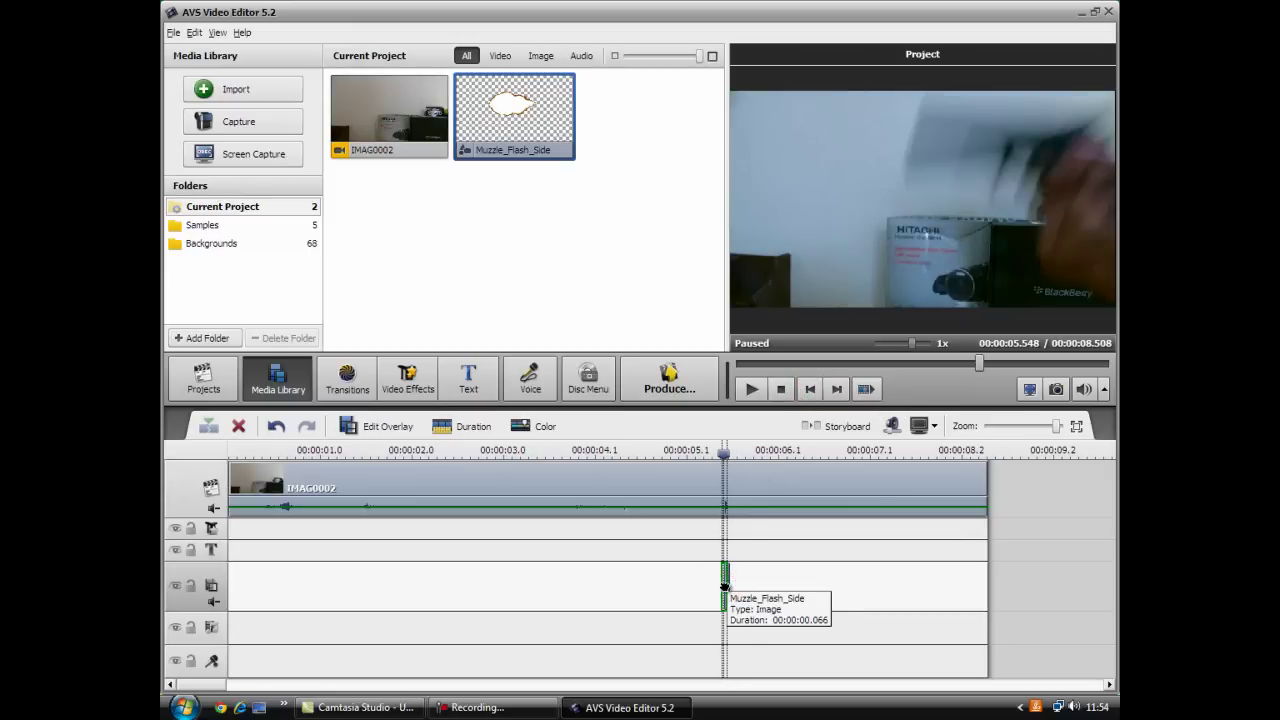
pyautogui.click(725, 585)
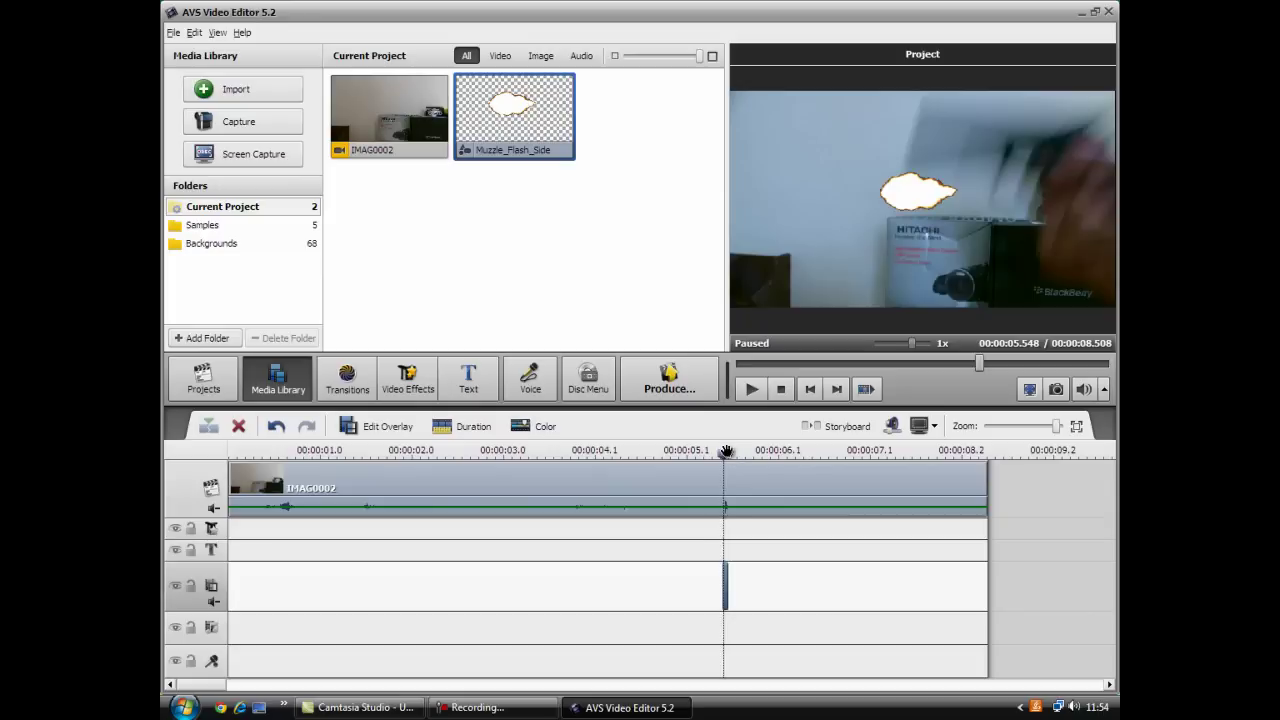
pyautogui.moveTo(725, 453); pyautogui.dragTo(716, 450)
pyautogui.click(745, 390)
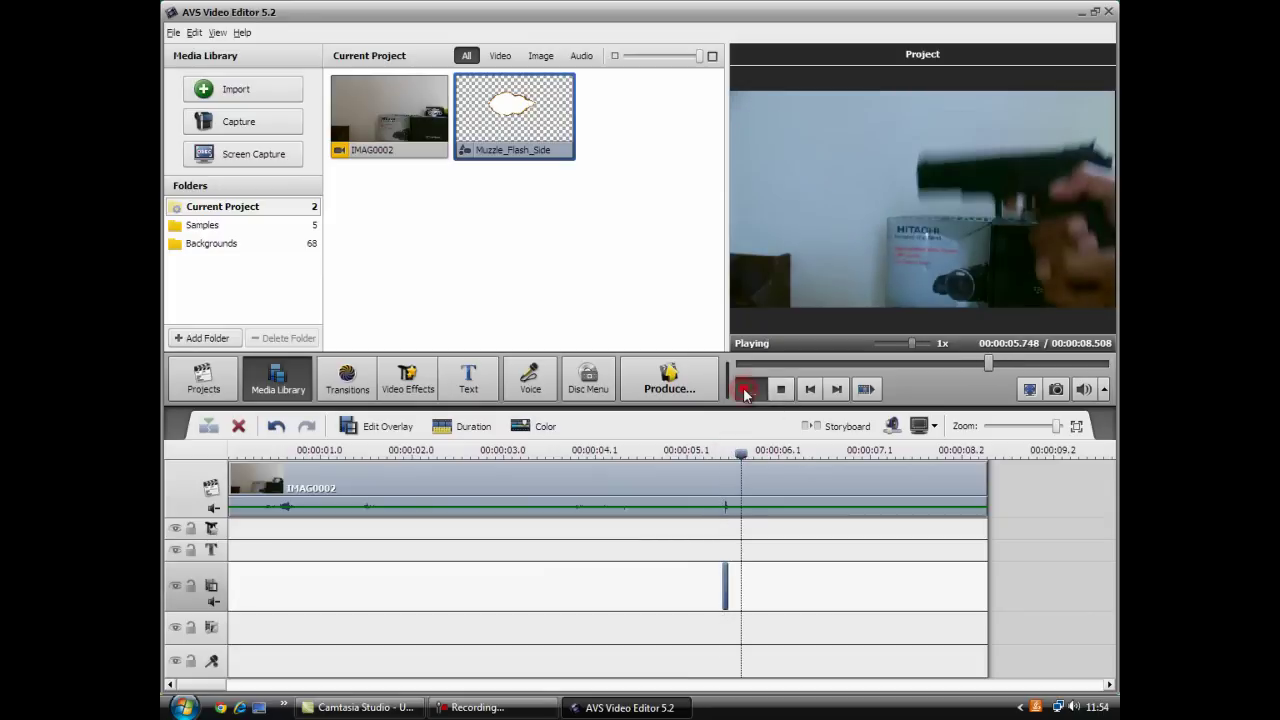
pyautogui.click(748, 390)
pyautogui.click(810, 395)
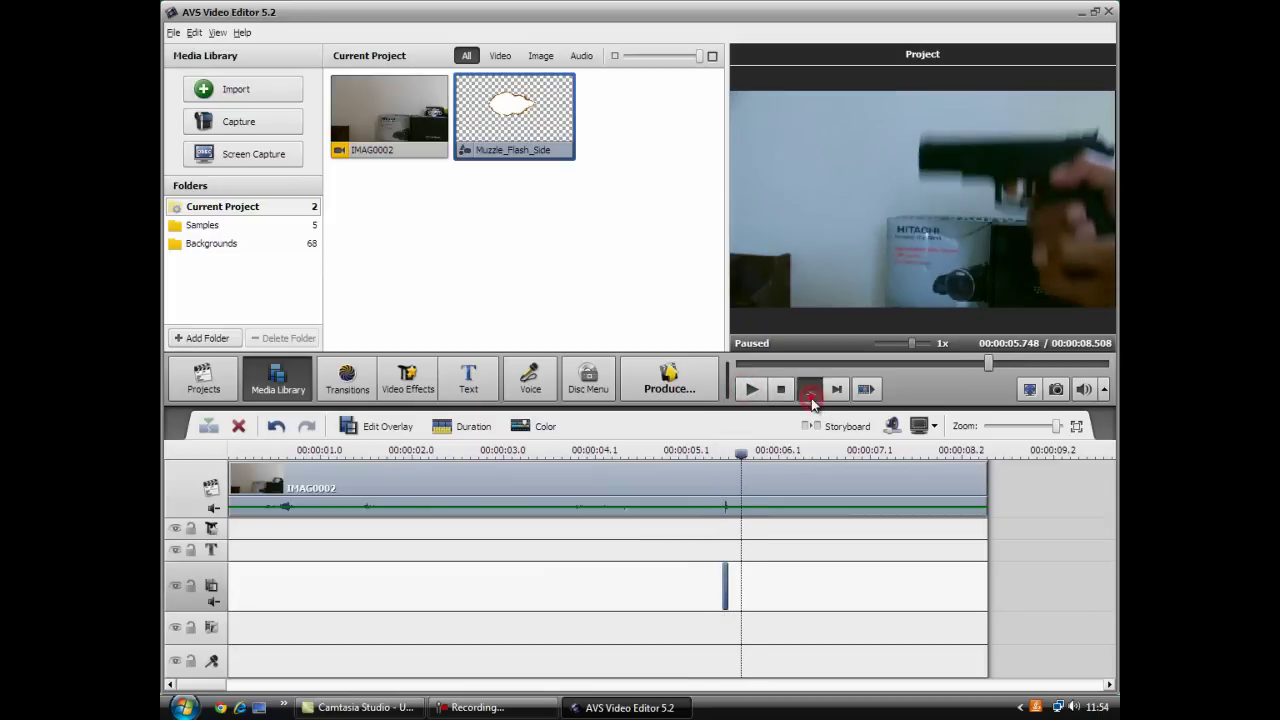
pyautogui.click(810, 396)
pyautogui.click(811, 397)
pyautogui.click(811, 398)
pyautogui.click(811, 398)
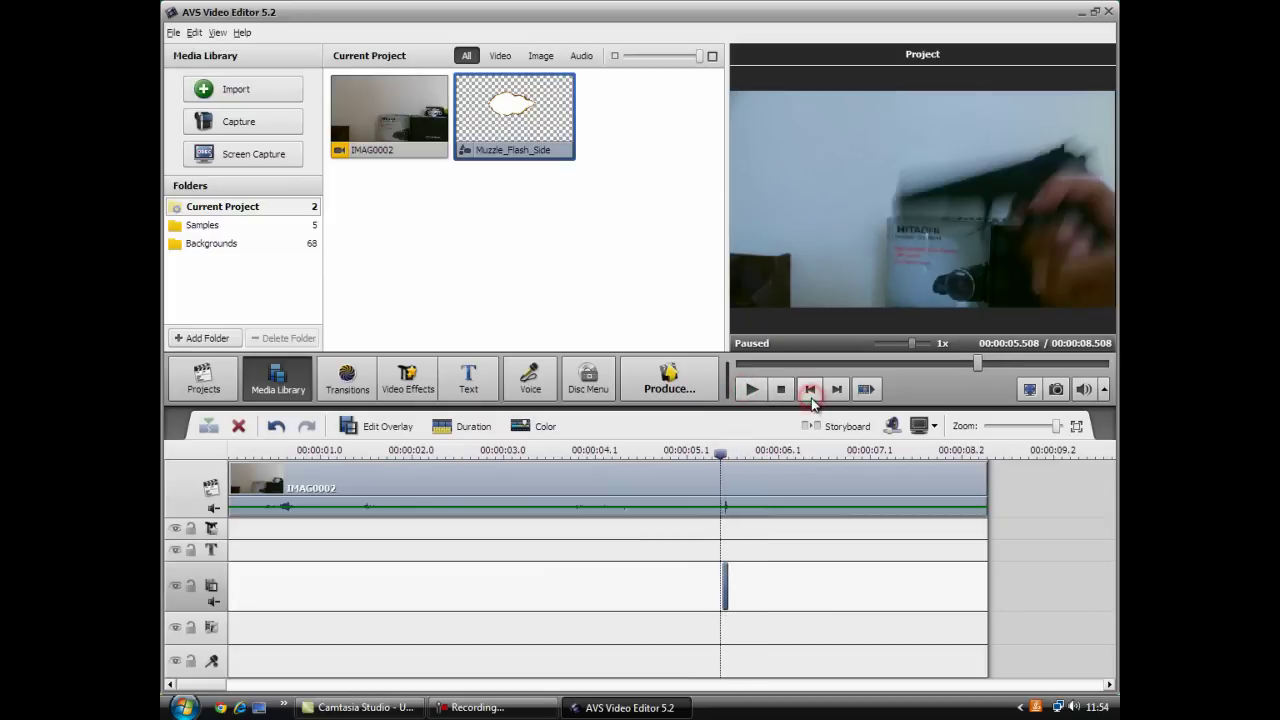
pyautogui.click(835, 390)
pyautogui.click(836, 392)
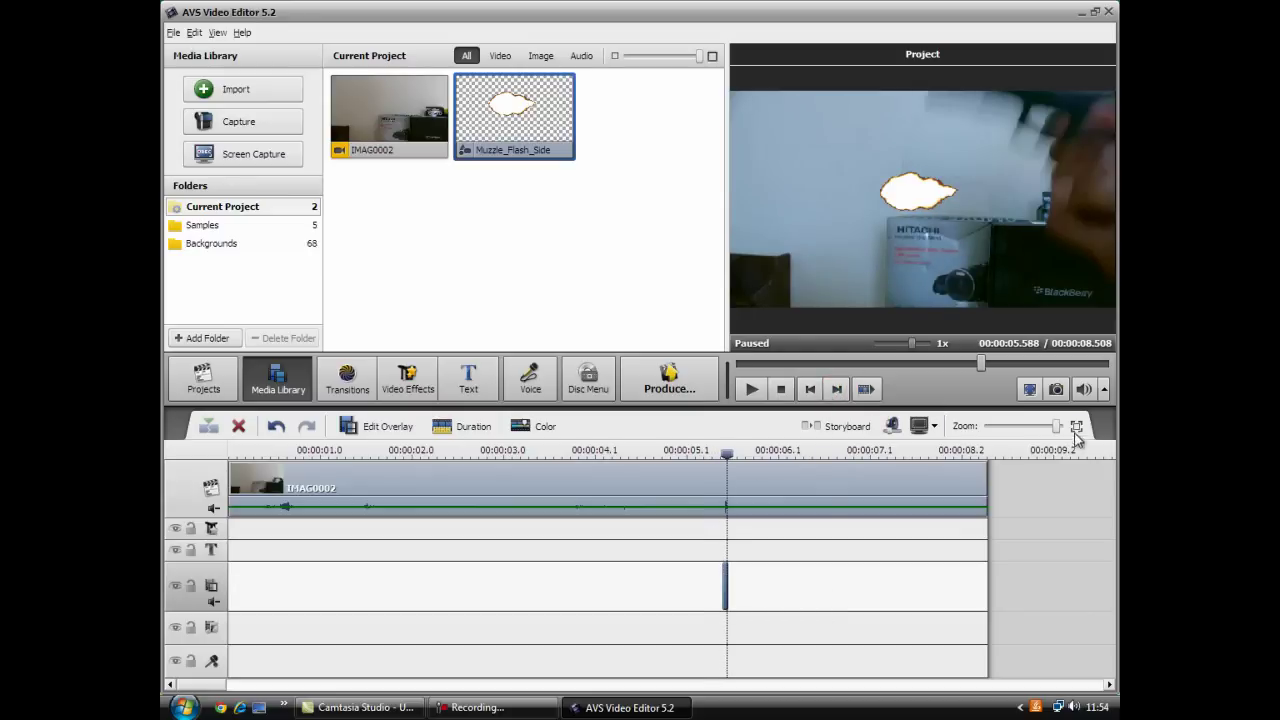
# Step: Zoom the timeline fully in and trim the overlay's end to about 5.574 s, one frame long
pyautogui.moveTo(1057, 428); pyautogui.dragTo(1064, 430)
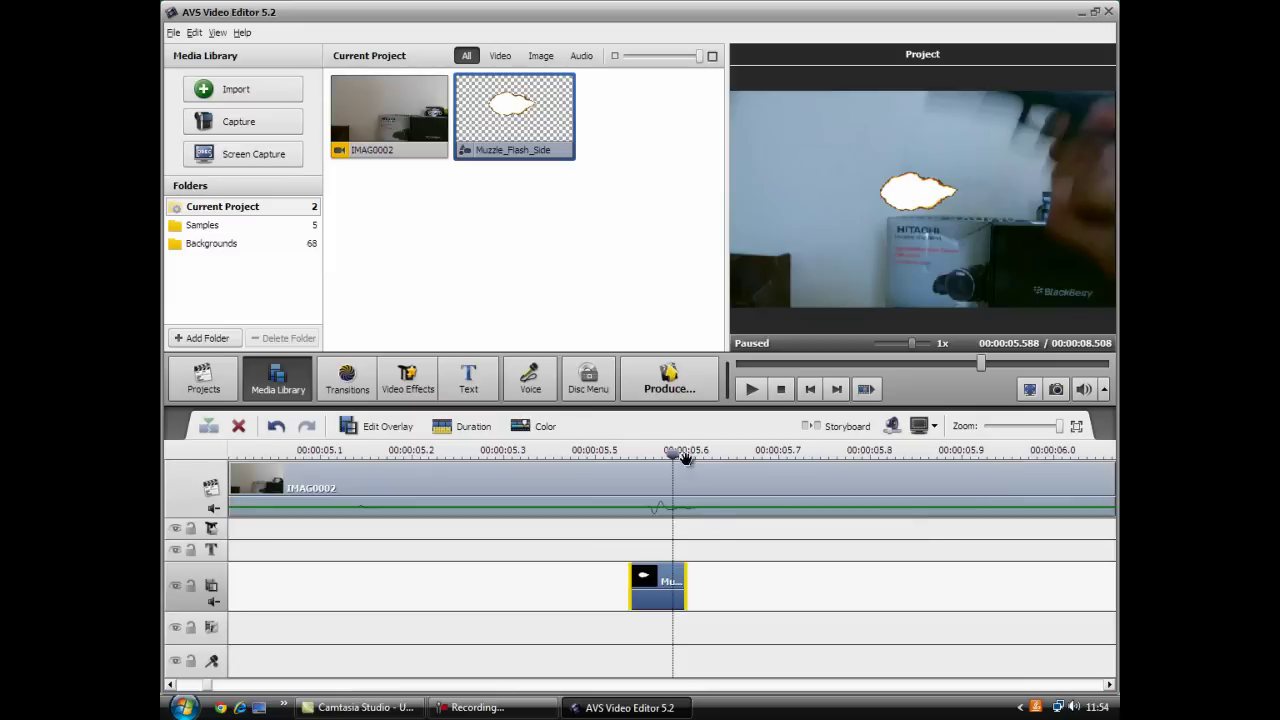
pyautogui.press('Left')
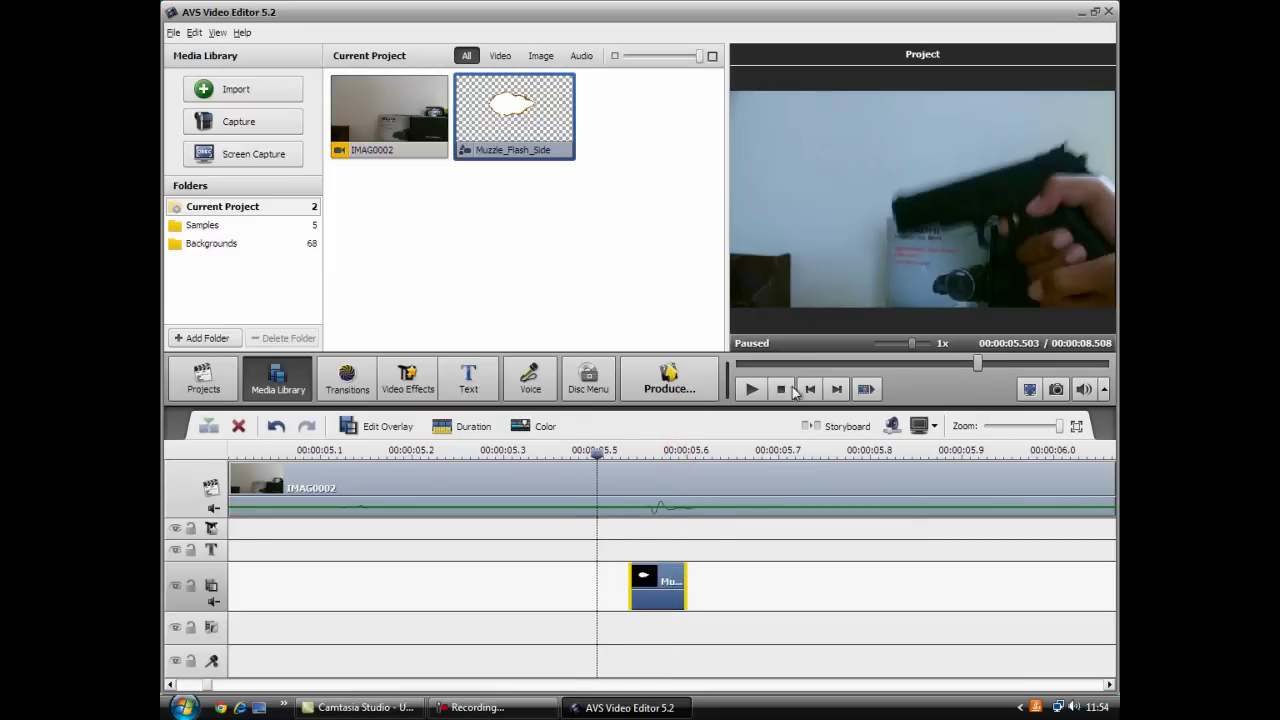
pyautogui.click(753, 390)
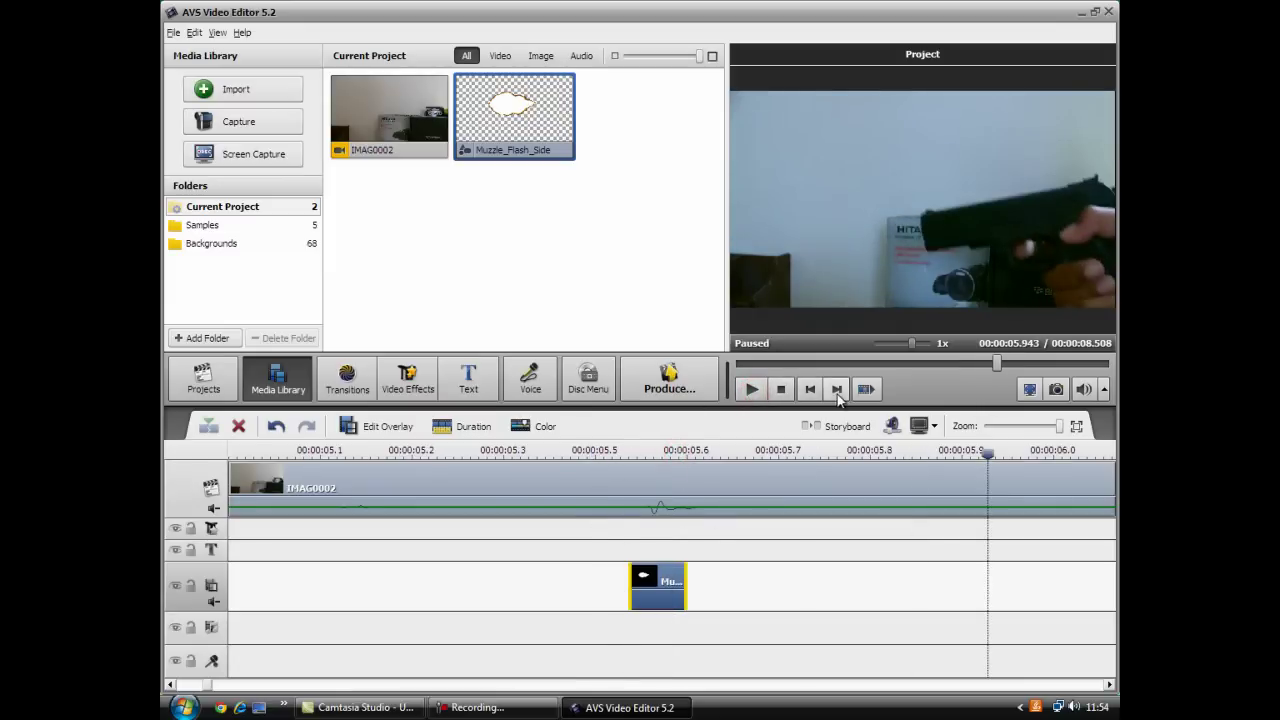
pyautogui.click(813, 391)
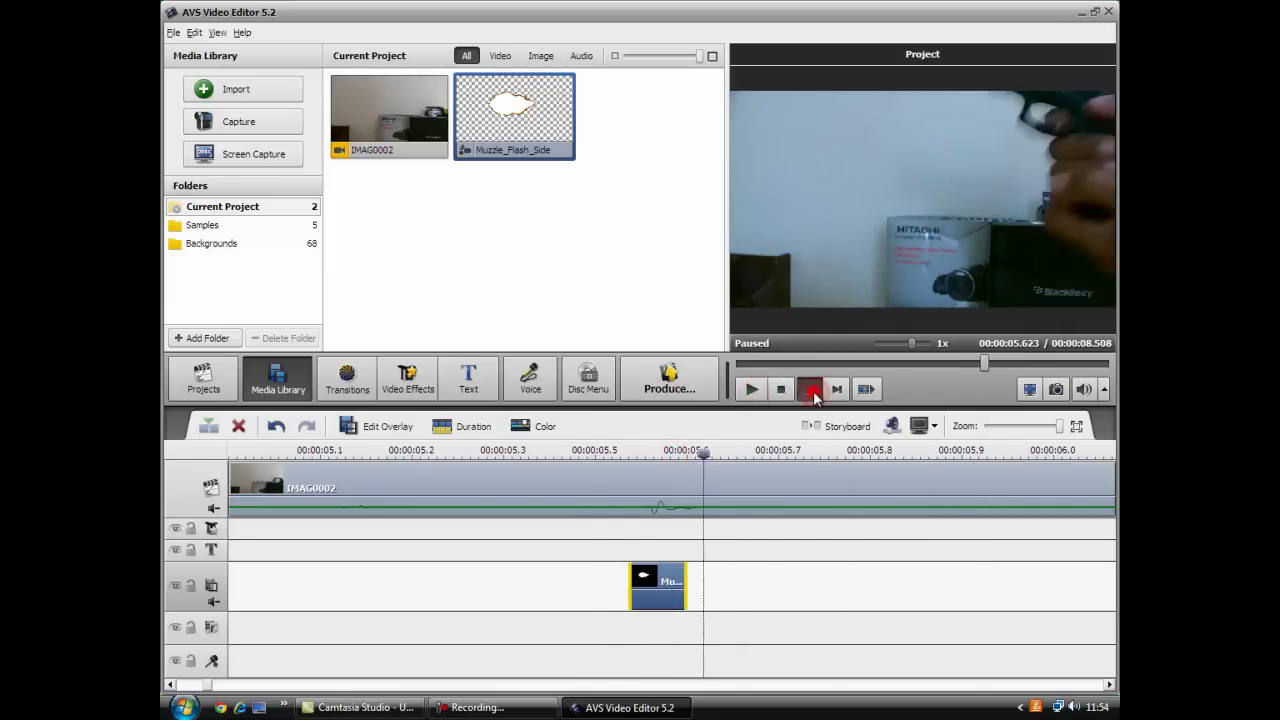
pyautogui.click(812, 391)
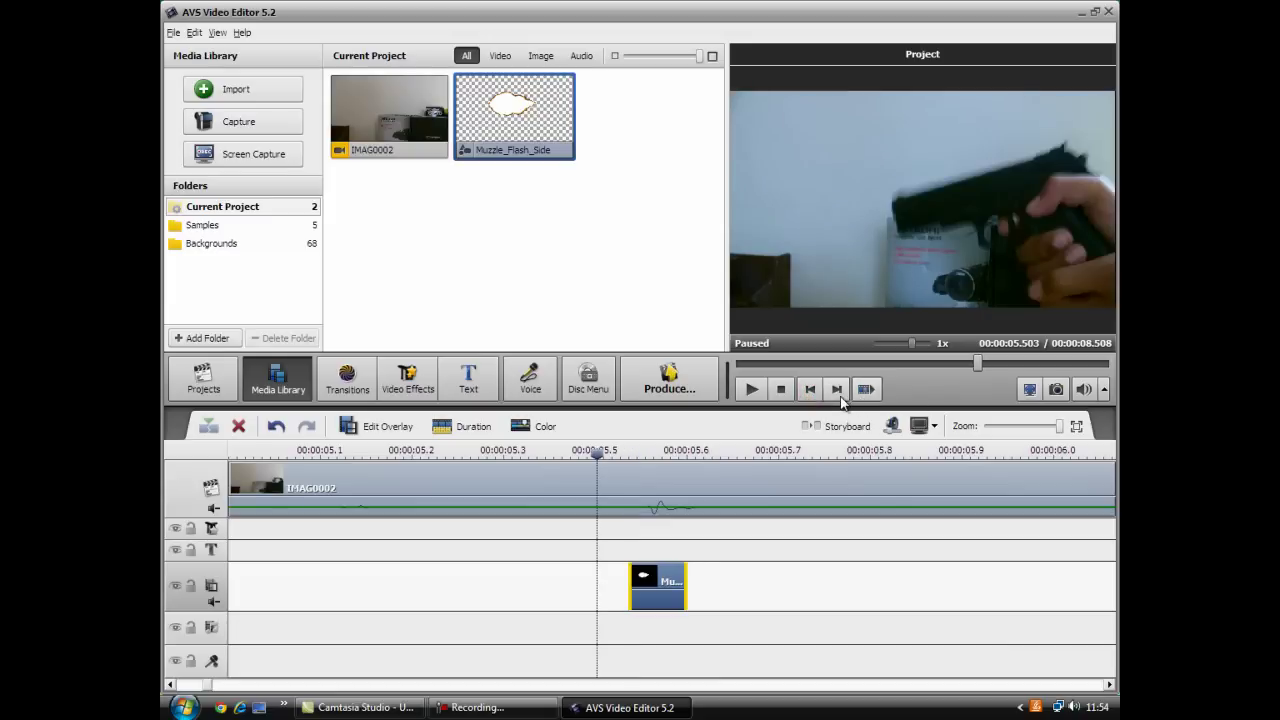
pyautogui.click(836, 391)
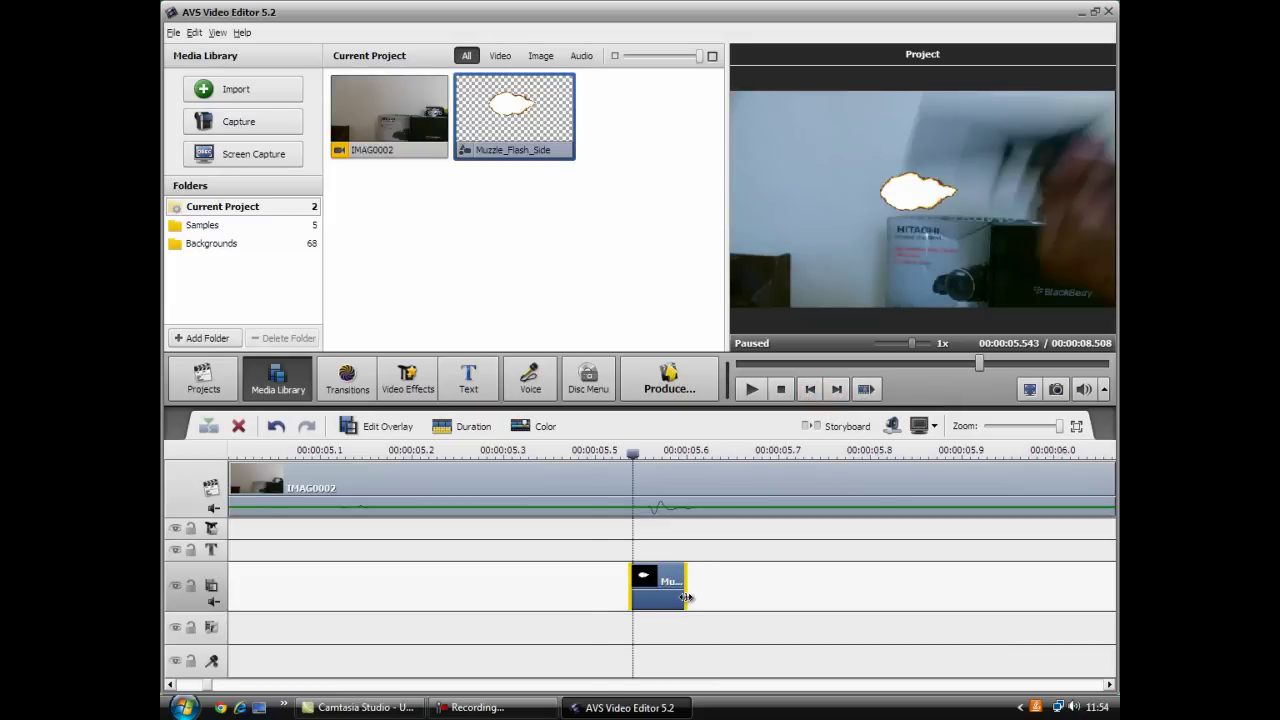
pyautogui.moveTo(686, 597); pyautogui.dragTo(658, 597)
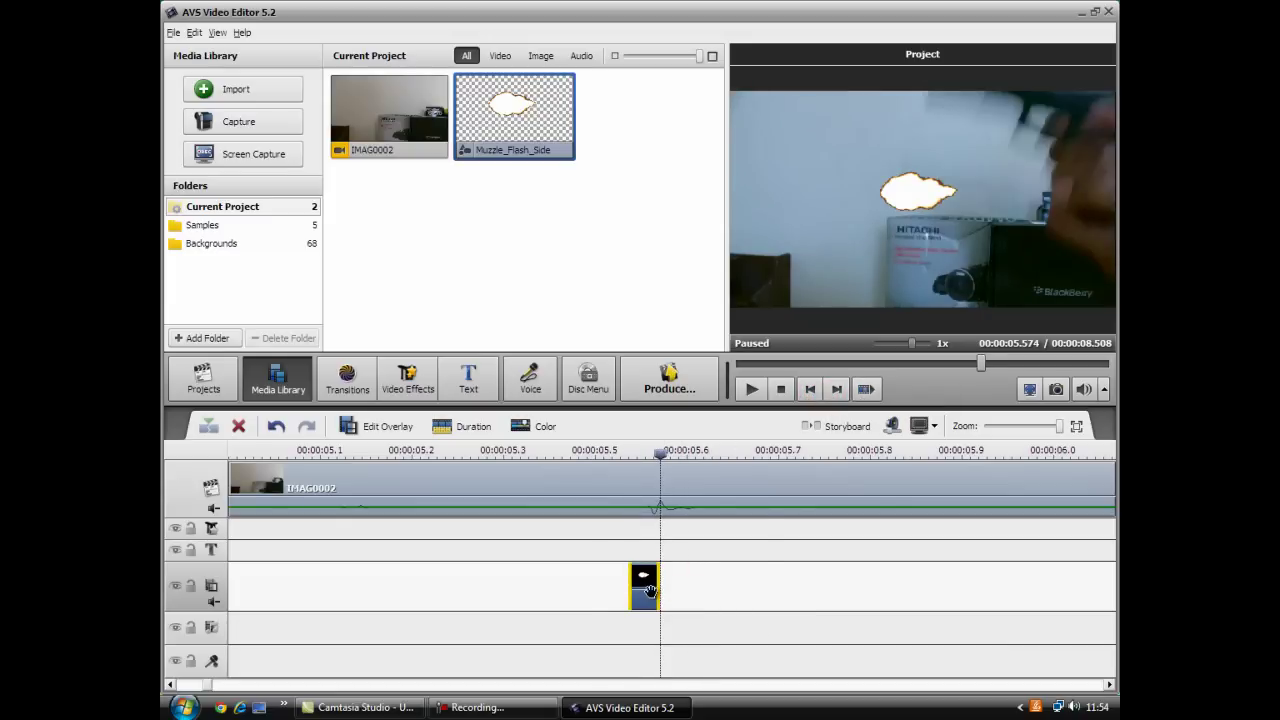
pyautogui.click(662, 452)
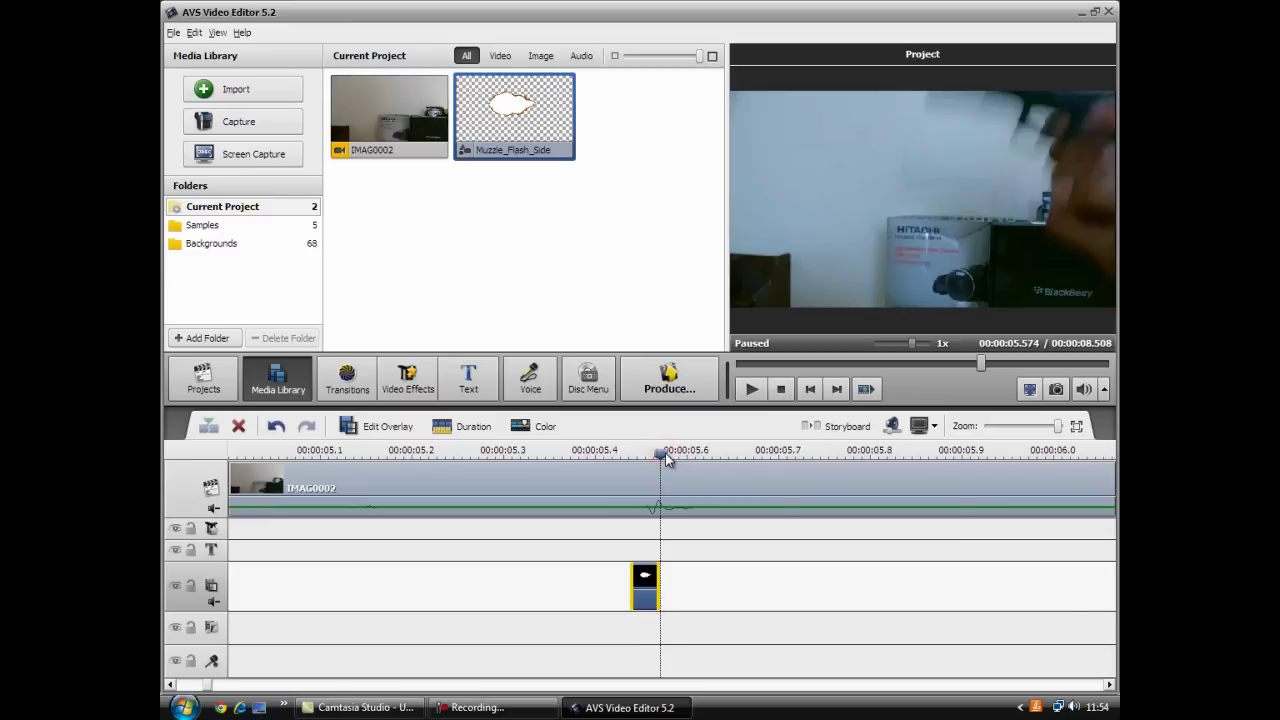
pyautogui.press('Left')
pyautogui.press('Left')
pyautogui.press('Left')
# Step: Replay the firing moment near 5.5 s and zoom the timeline back out to show the whole clip
pyautogui.click(752, 389)
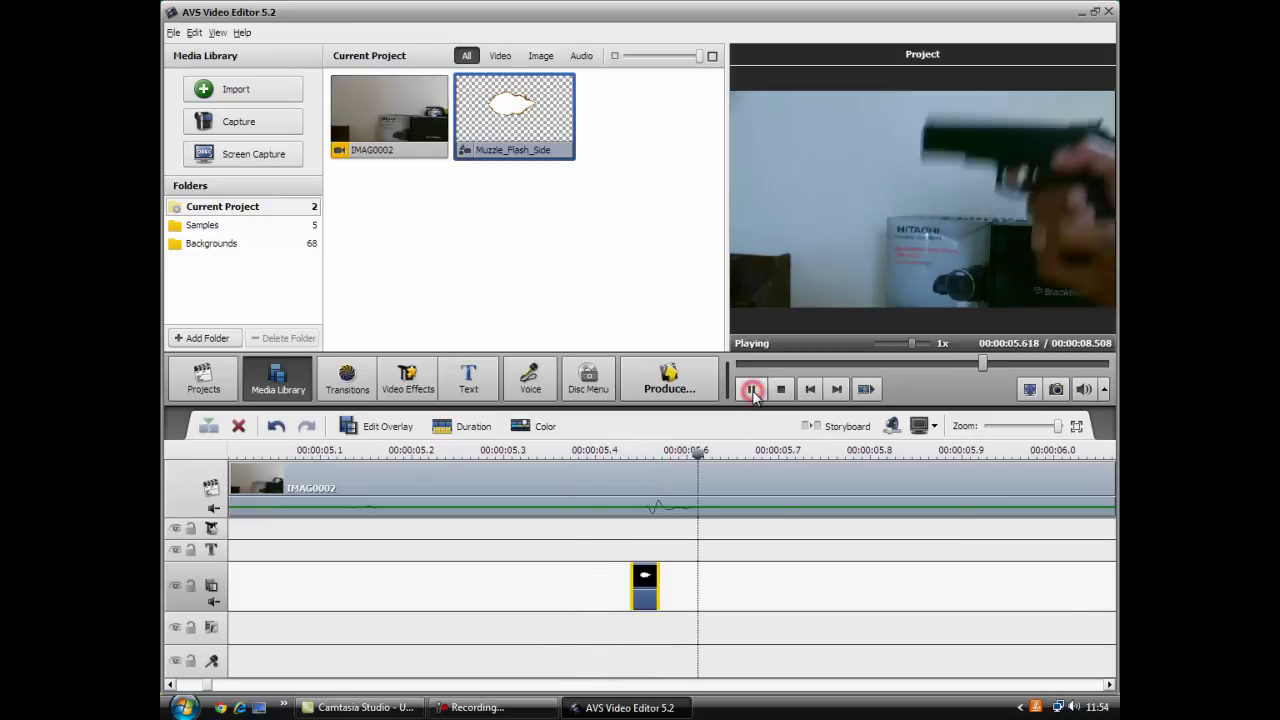
pyautogui.click(660, 584)
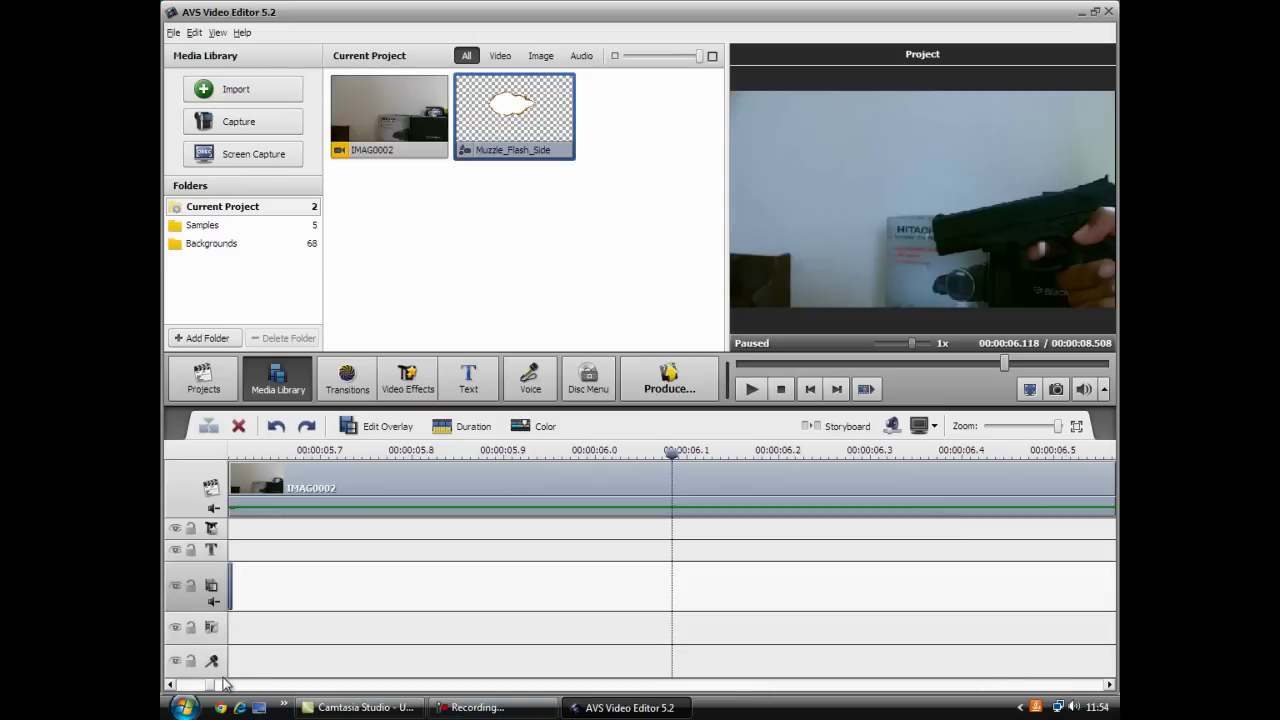
pyautogui.moveTo(211, 686); pyautogui.dragTo(213, 686)
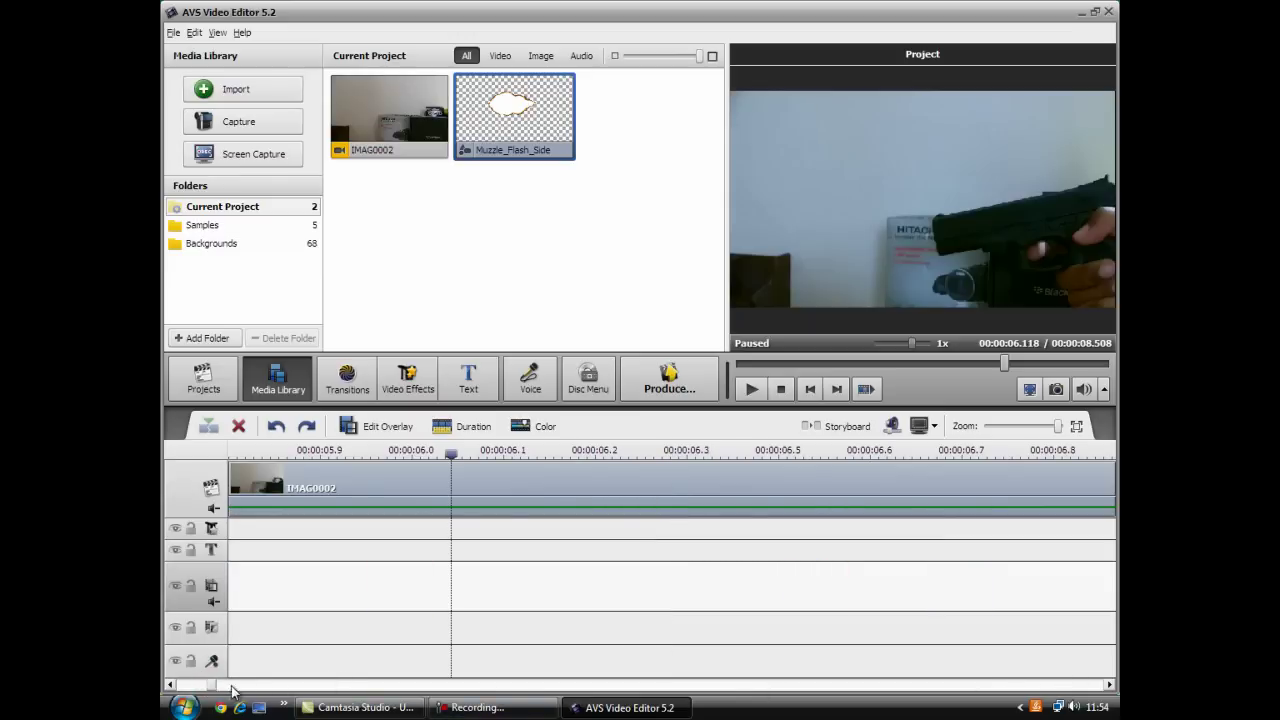
pyautogui.moveTo(209, 686); pyautogui.dragTo(206, 687)
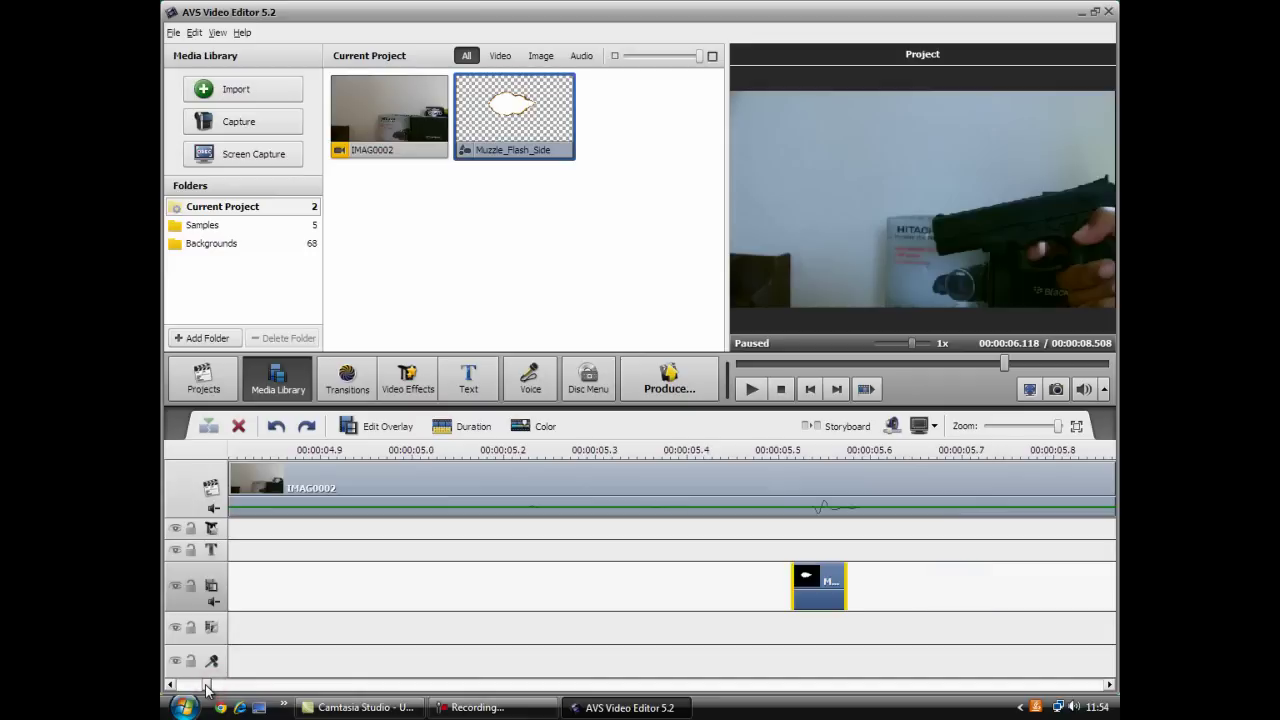
pyautogui.click(748, 476)
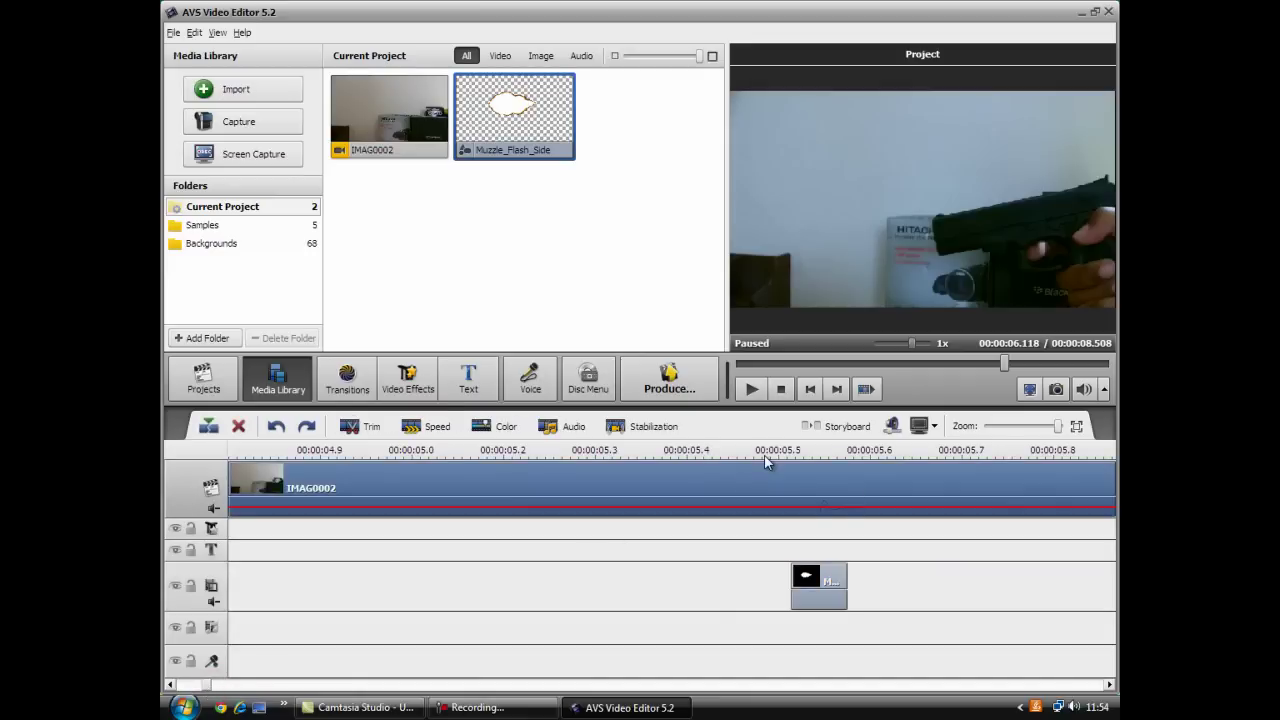
pyautogui.click(765, 455)
pyautogui.click(752, 389)
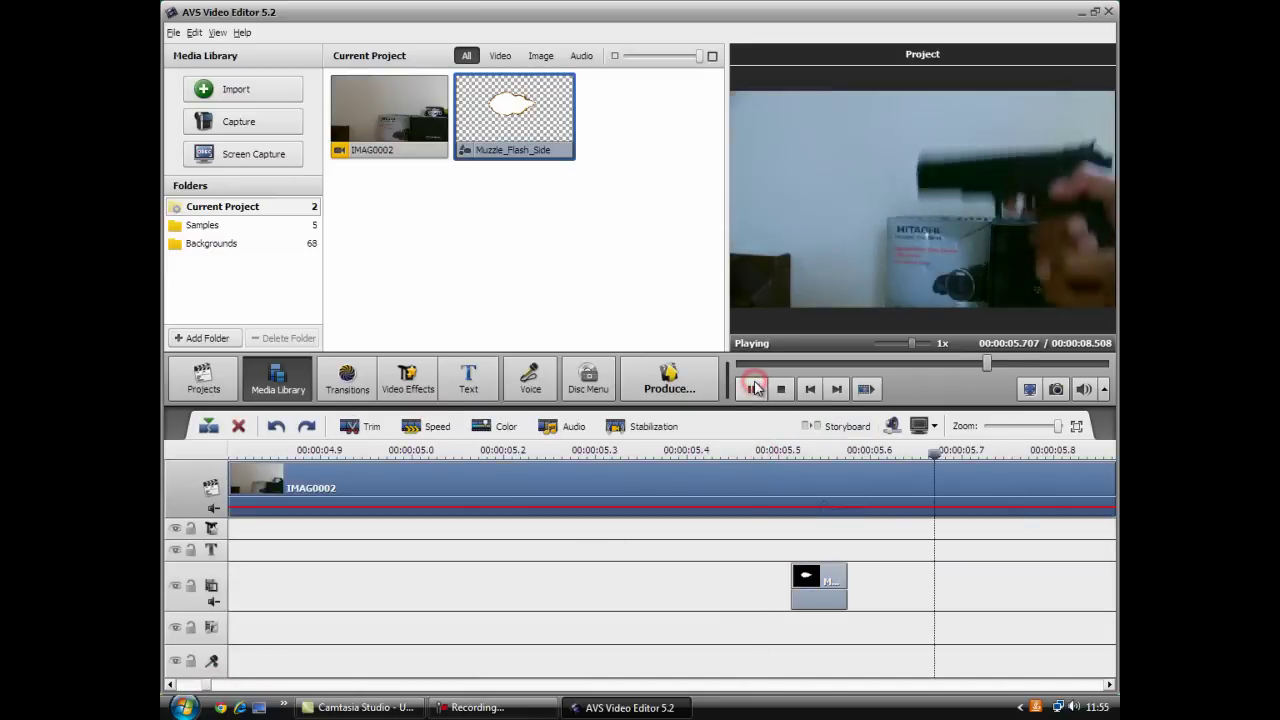
pyautogui.click(753, 389)
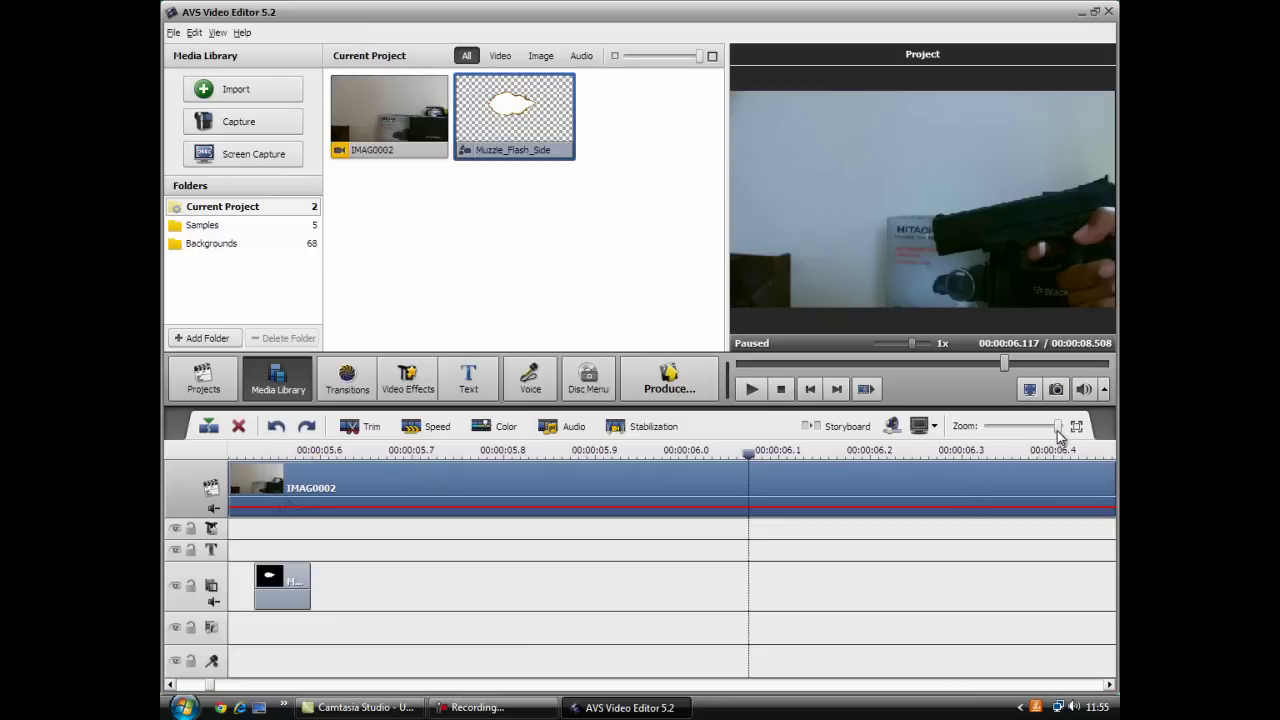
pyautogui.moveTo(1058, 431); pyautogui.dragTo(1054, 431)
pyautogui.click(493, 590)
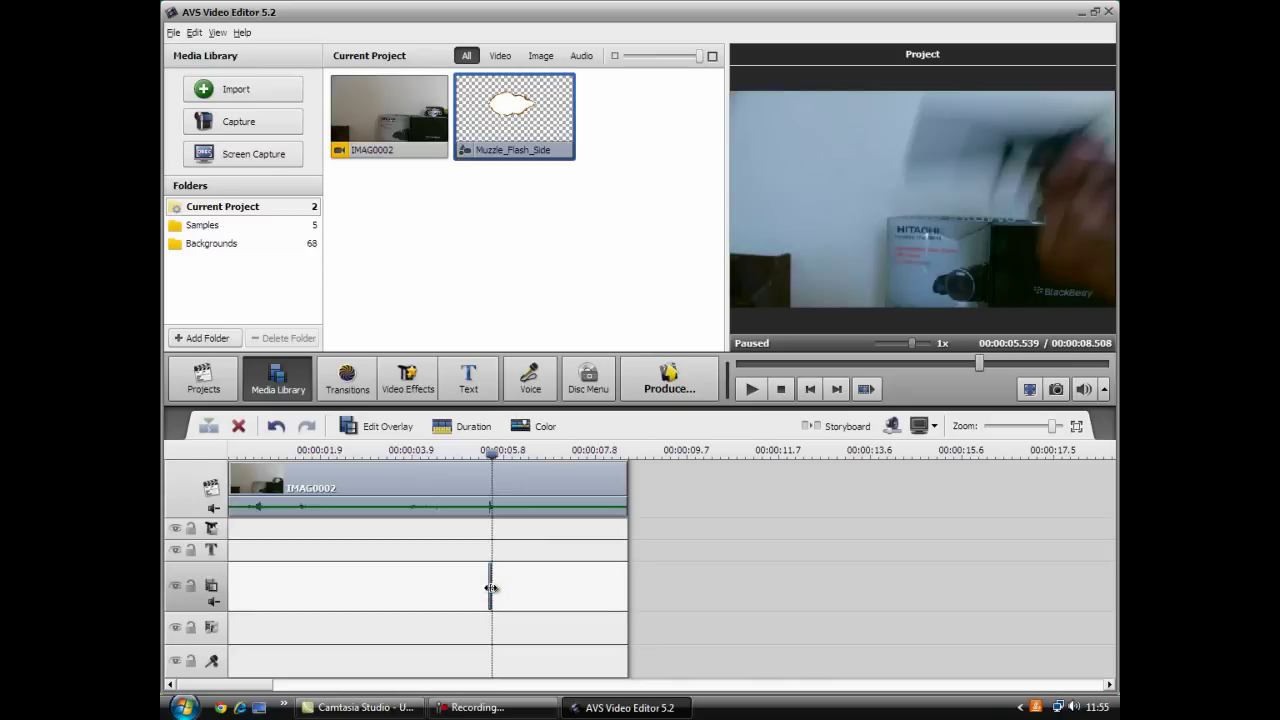
# Step: Play from the very start and pause at 5.539 s, where the muzzle flash shows
pyautogui.click(494, 453)
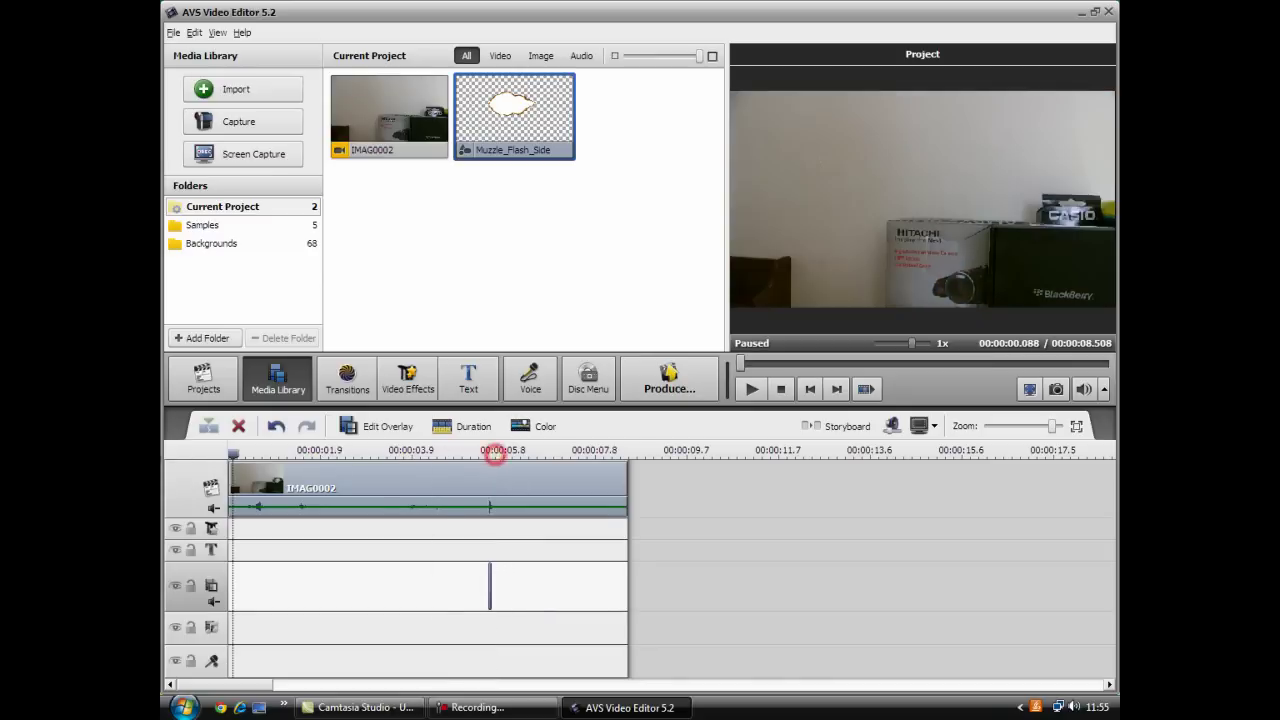
pyautogui.click(232, 453)
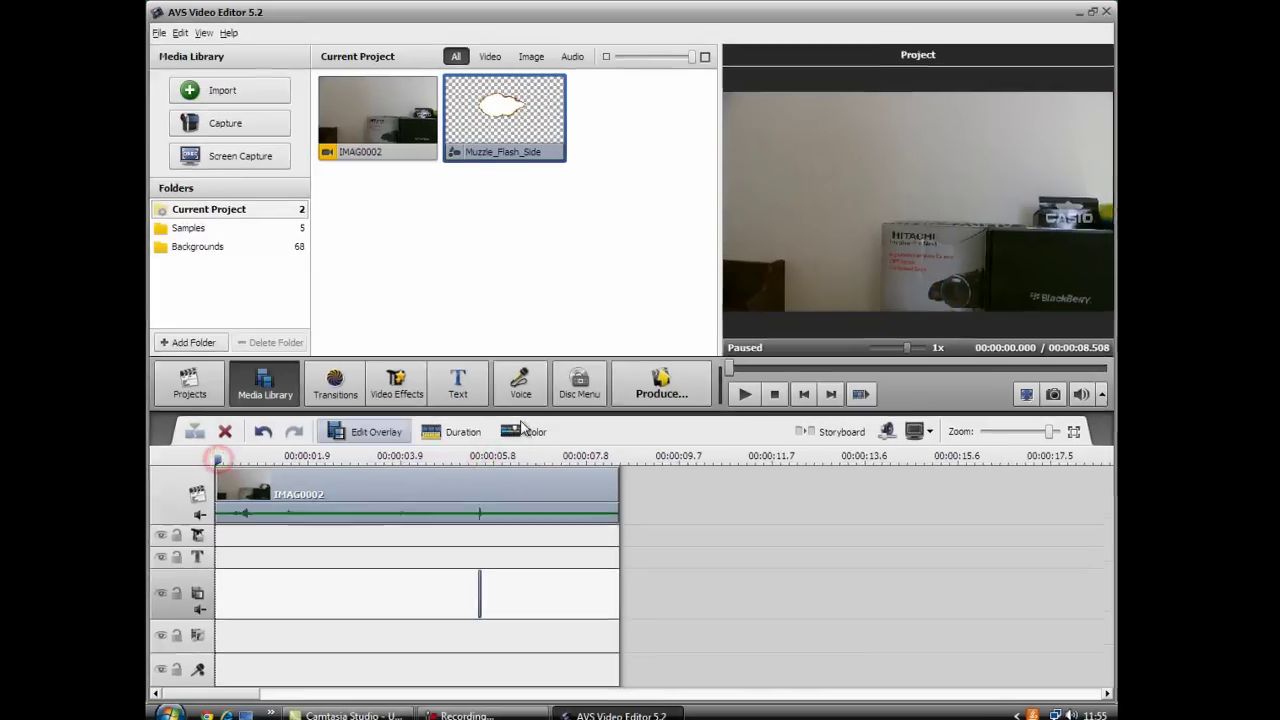
pyautogui.click(752, 389)
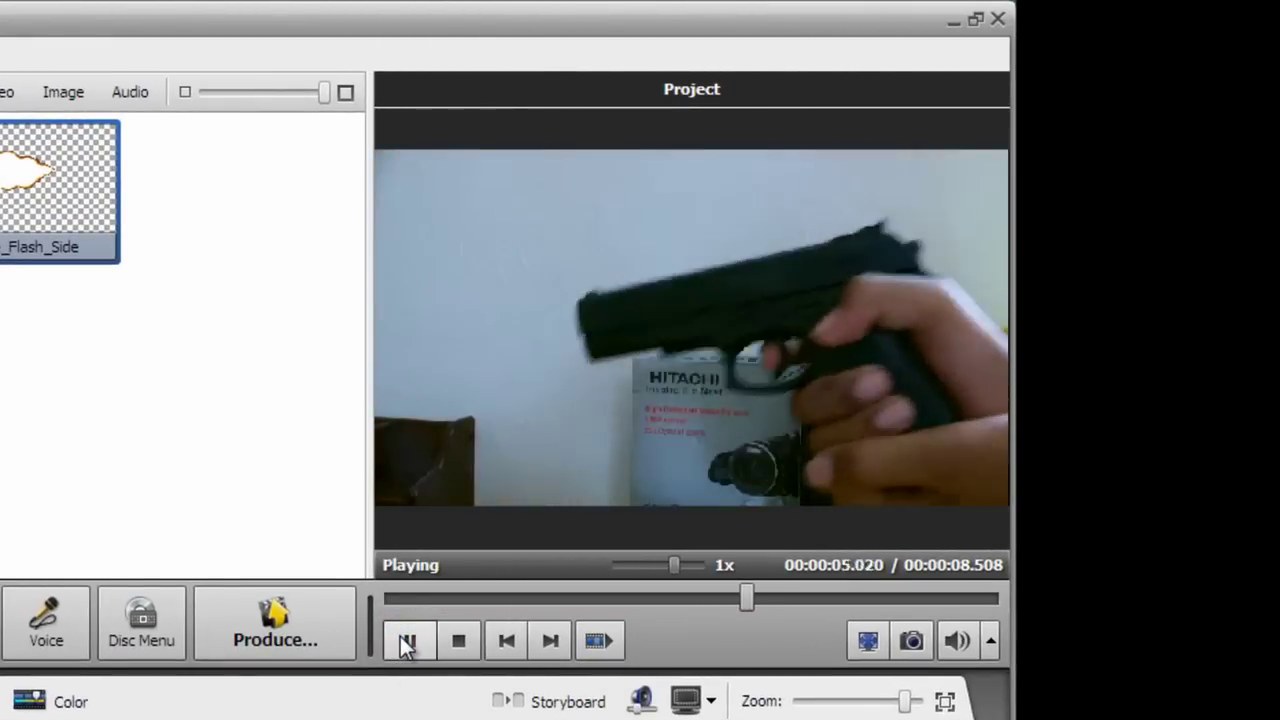
pyautogui.click(403, 640)
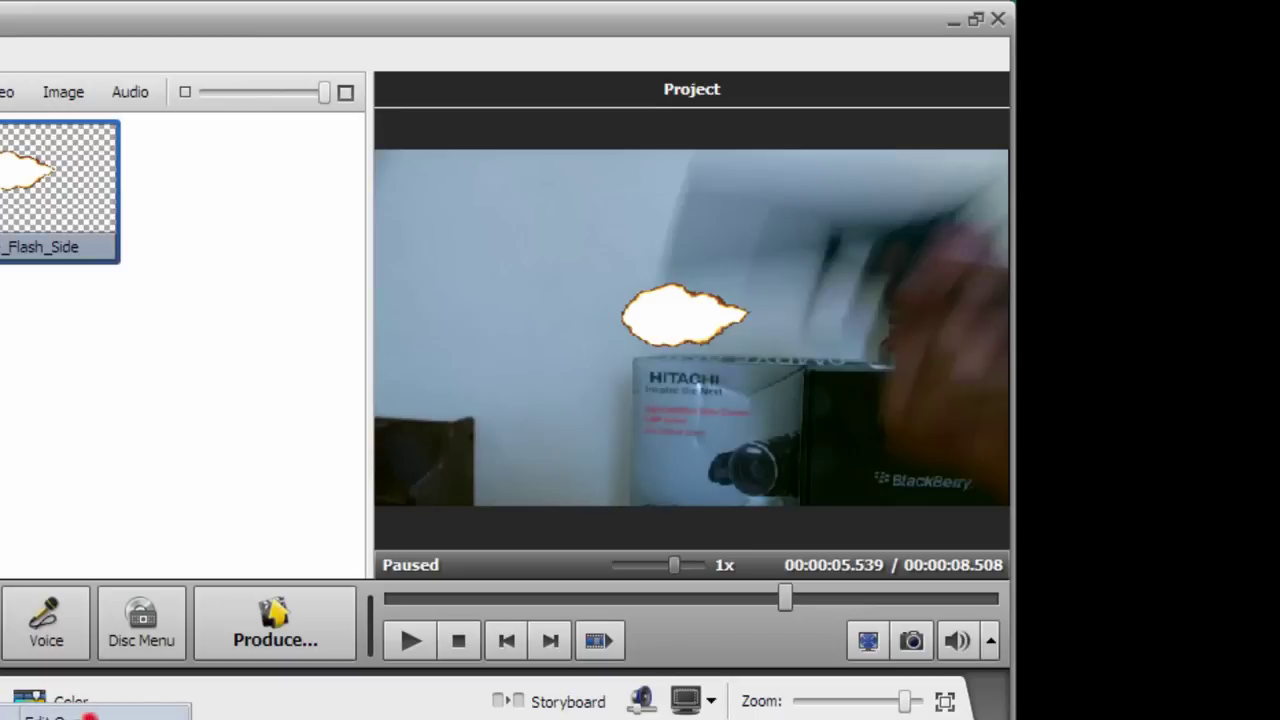
# Step: In Edit Overlay, enlarge the muzzle flash, shift it left toward the barrel, and confirm
pyautogui.click(89, 717)
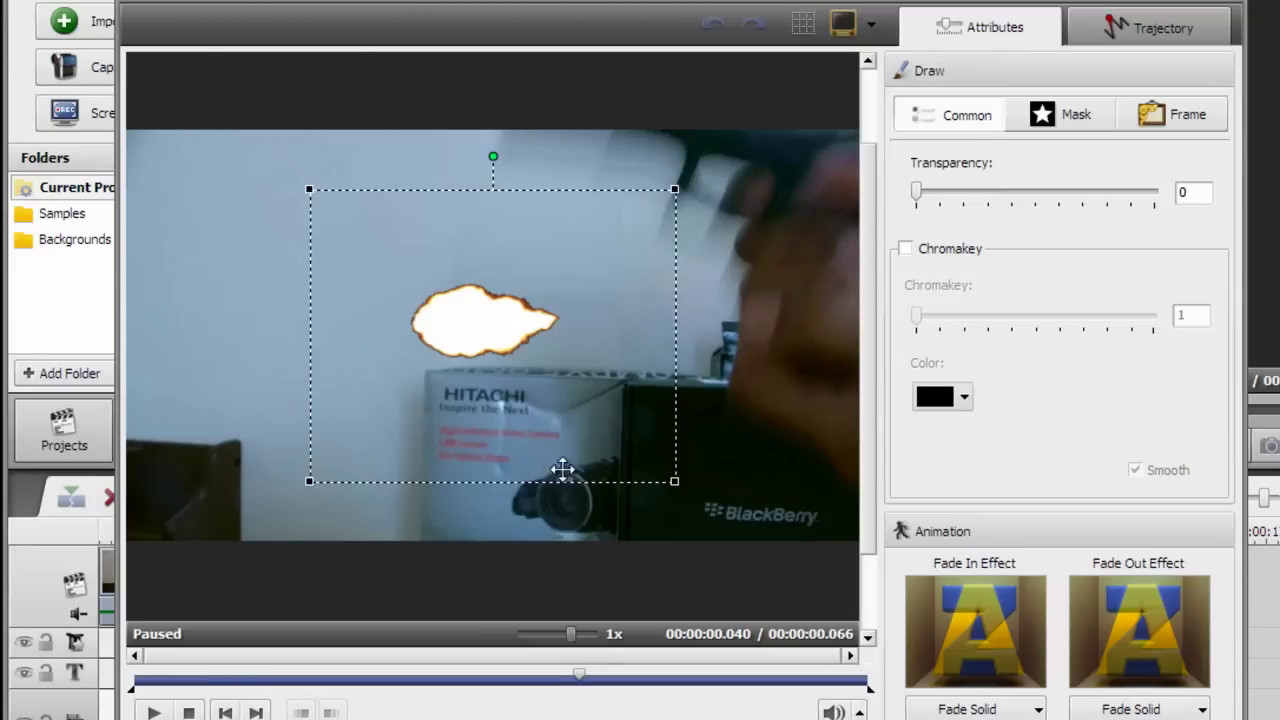
pyautogui.moveTo(675, 482); pyautogui.dragTo(822, 598)
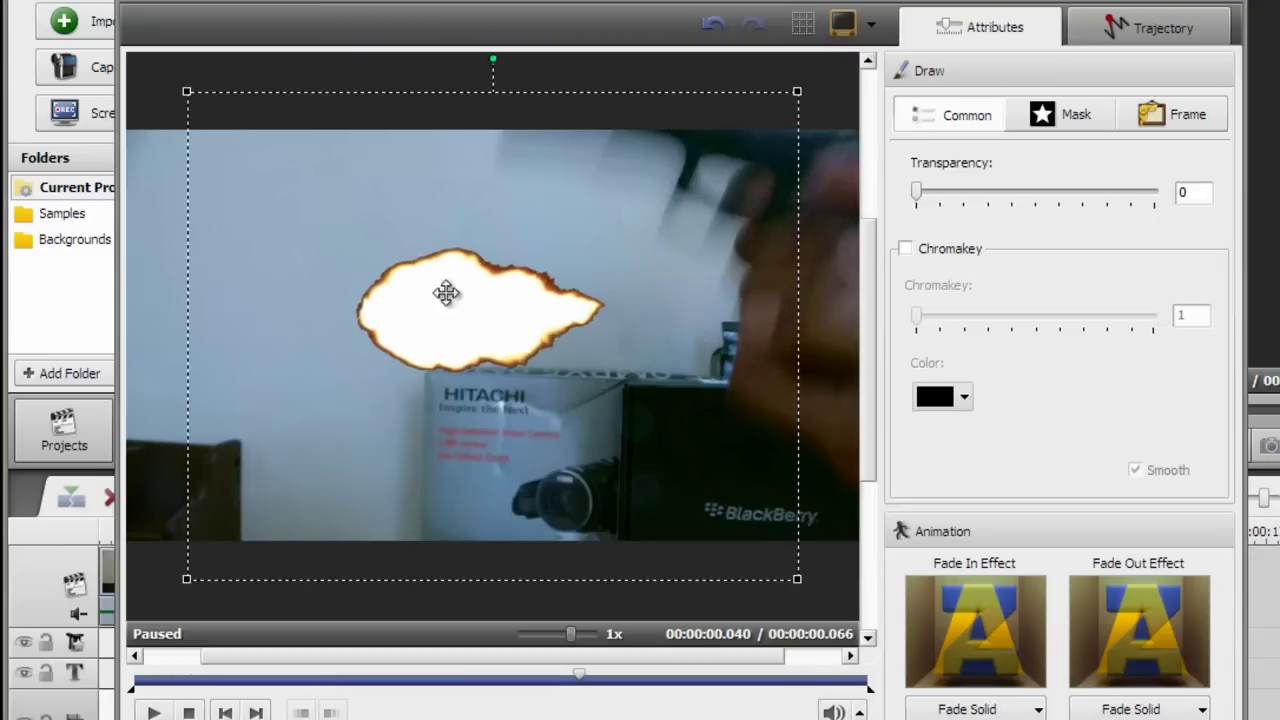
pyautogui.moveTo(500, 340); pyautogui.dragTo(388, 334)
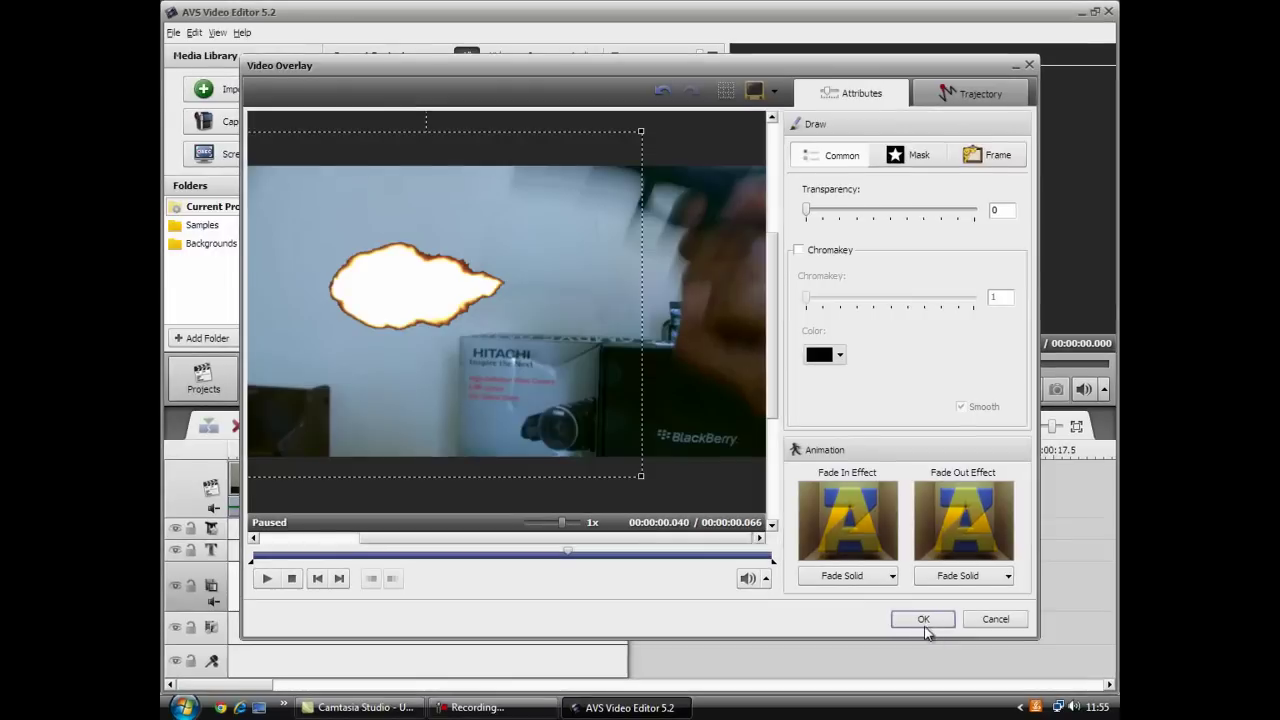
pyautogui.click(924, 619)
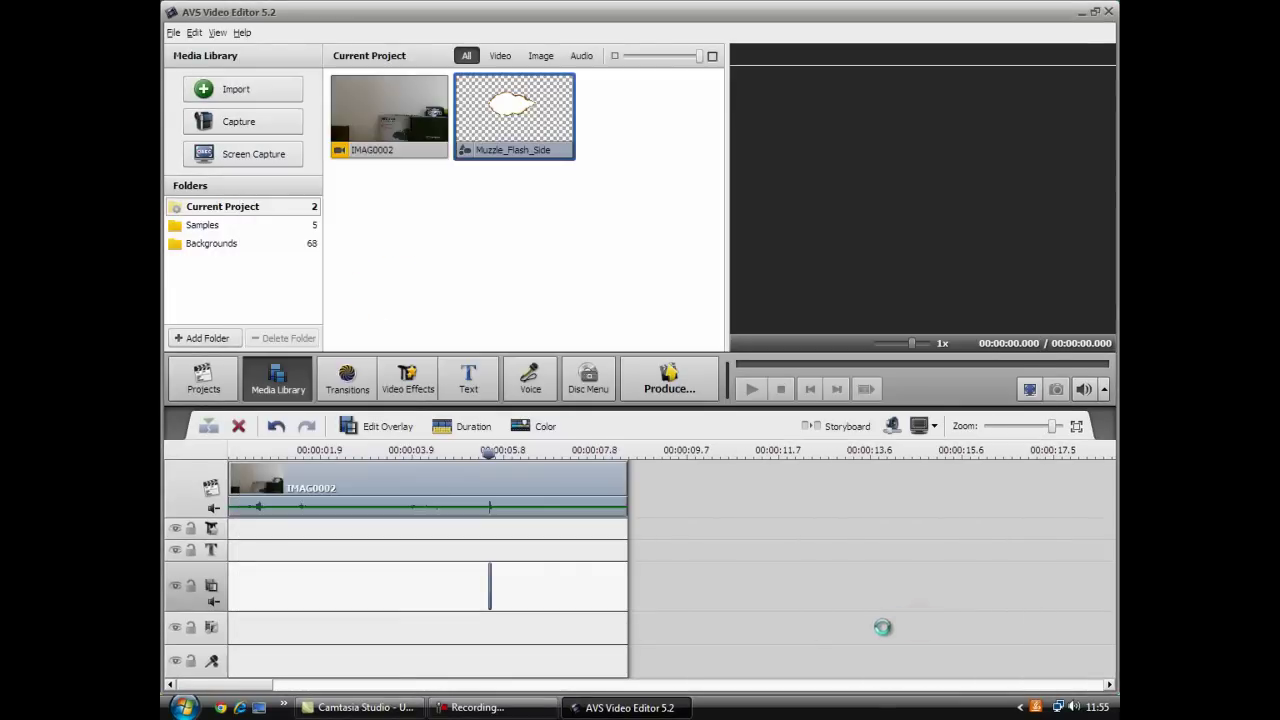
pyautogui.click(480, 452)
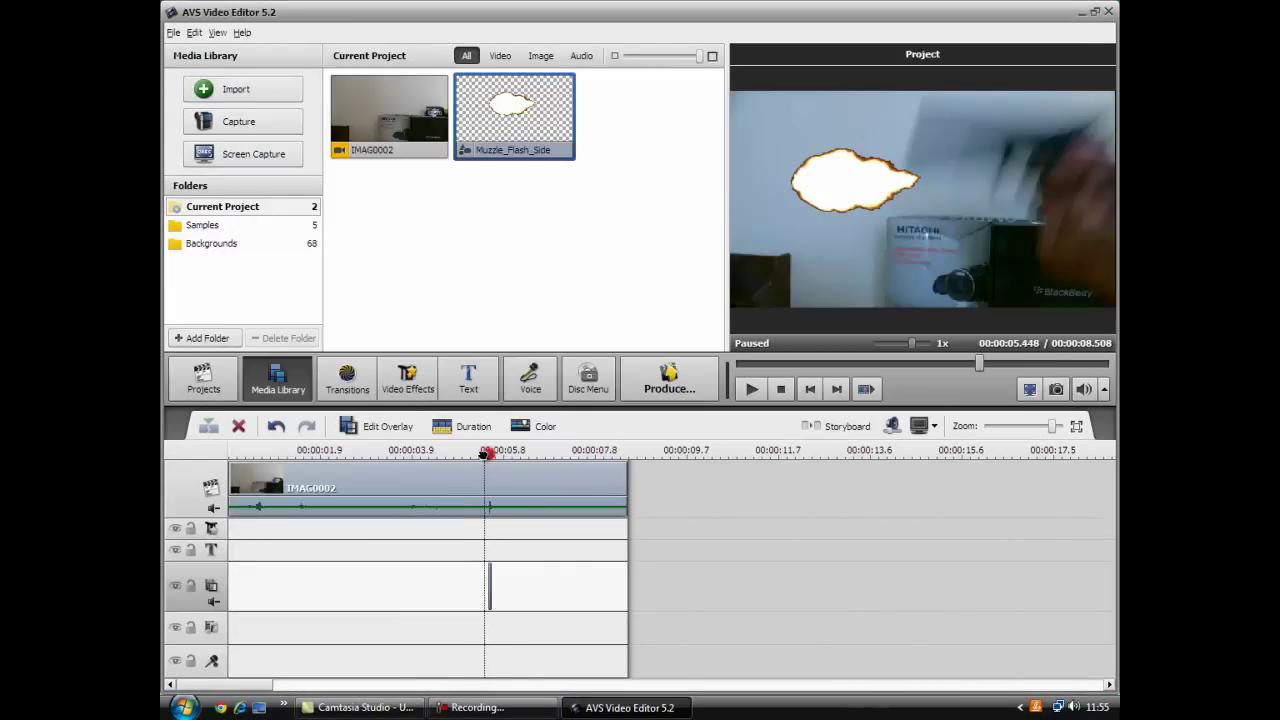
pyautogui.click(751, 392)
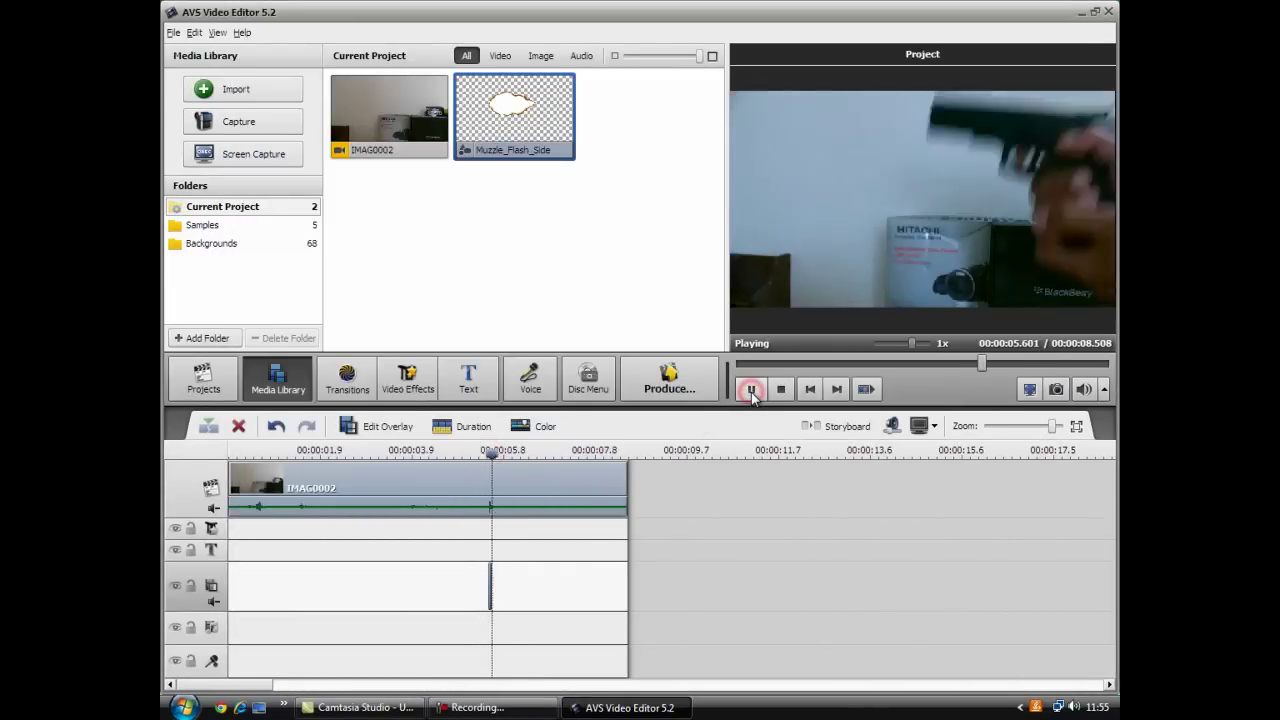
pyautogui.click(751, 392)
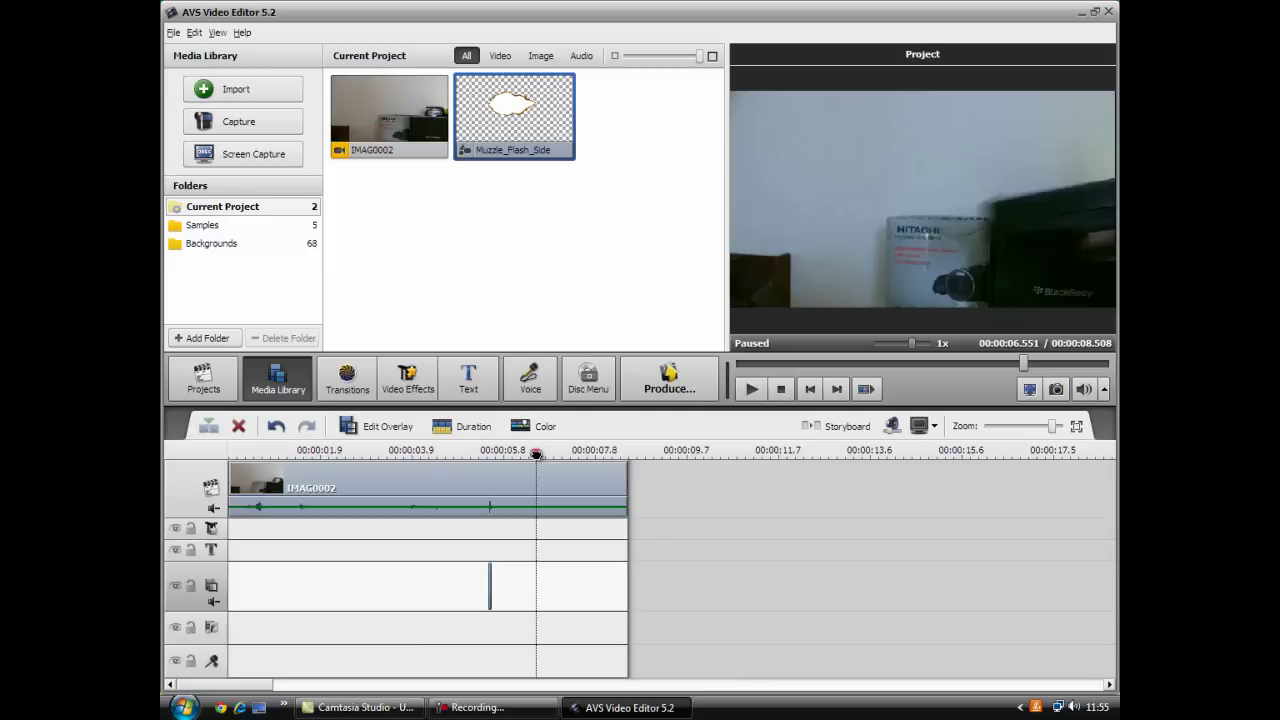
pyautogui.moveTo(536, 453); pyautogui.dragTo(465, 453)
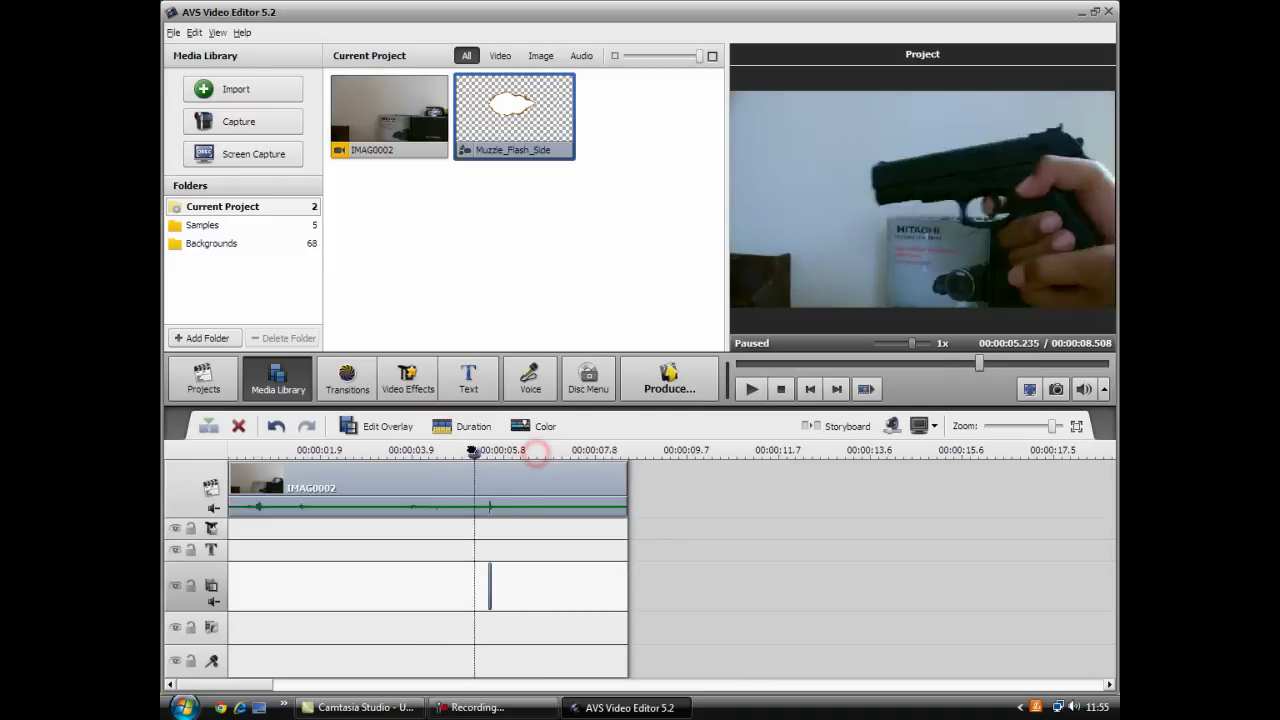
pyautogui.click(751, 388)
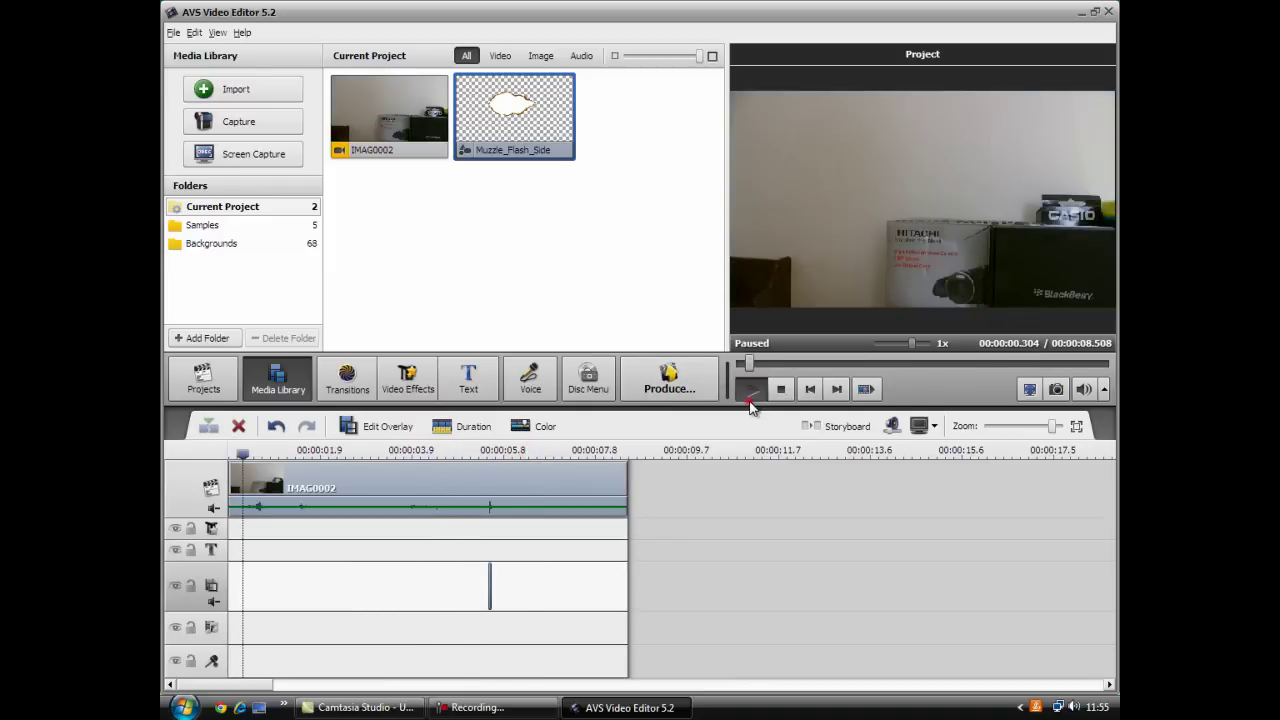
pyautogui.click(751, 398)
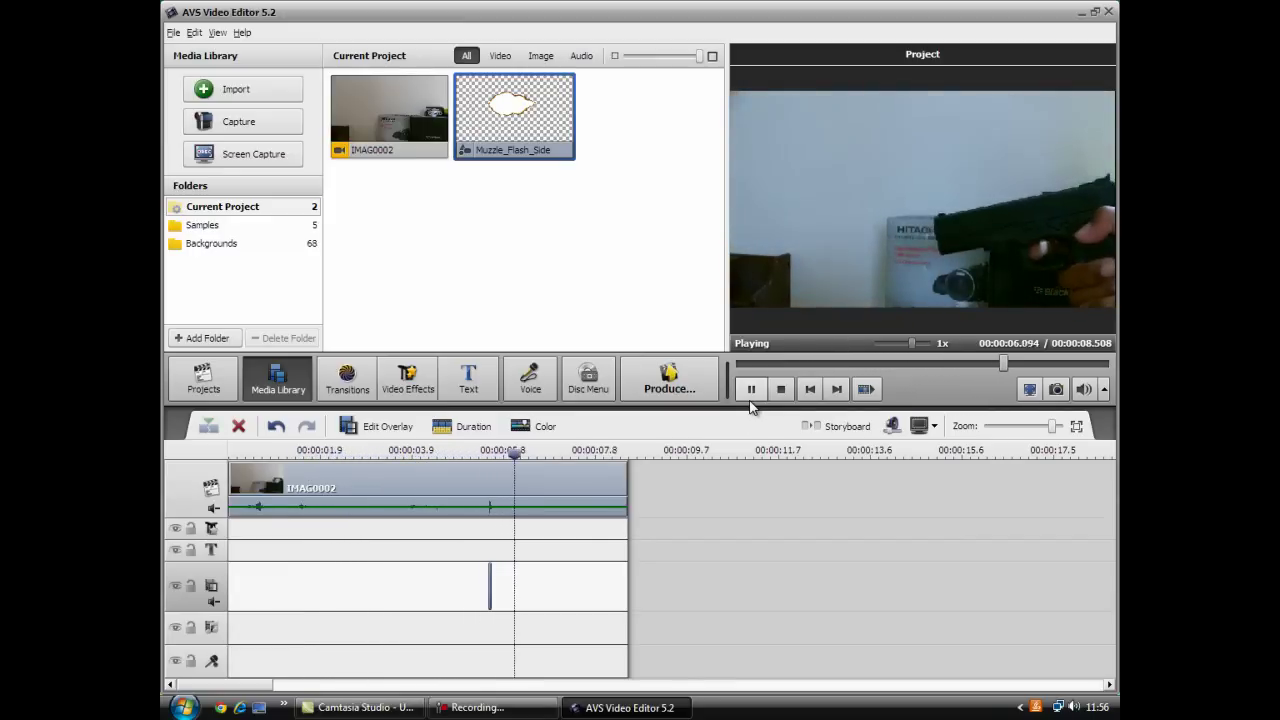
pyautogui.click(751, 389)
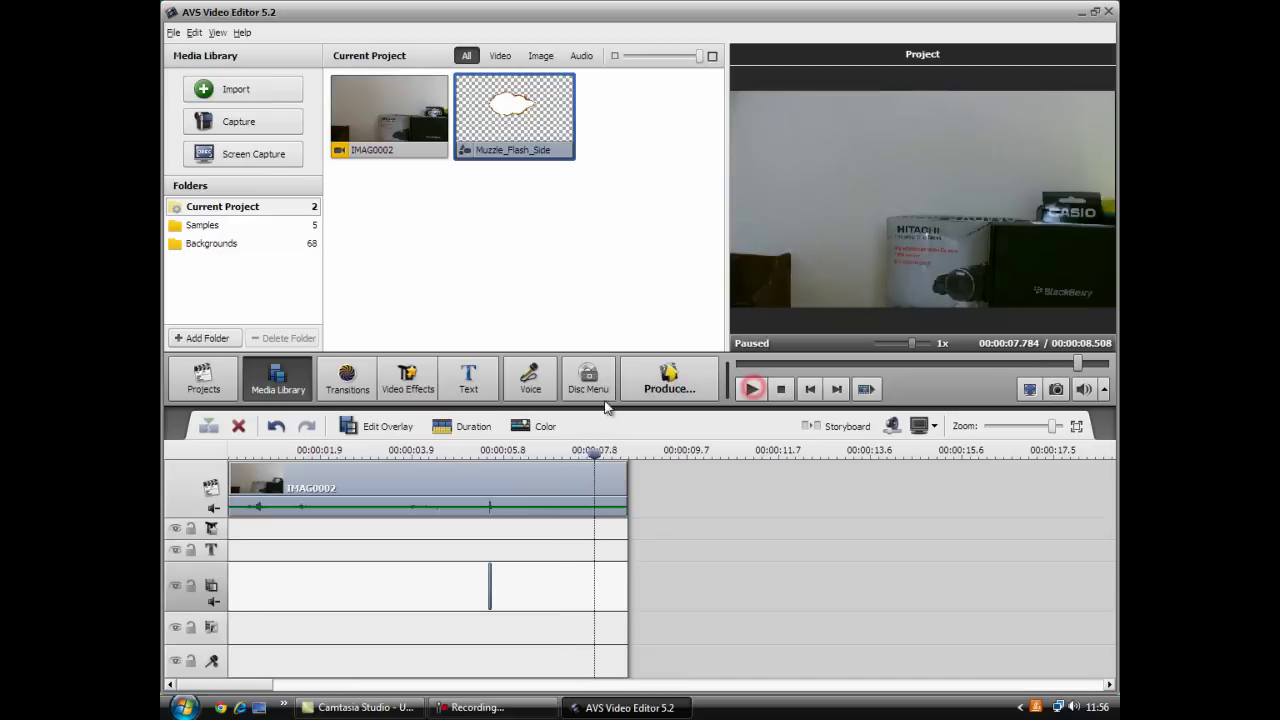
# Step: Leave the overlay's colours unchanged, give IMAG0002 saturation 100 and hue -2, then rewind
pyautogui.click(528, 430)
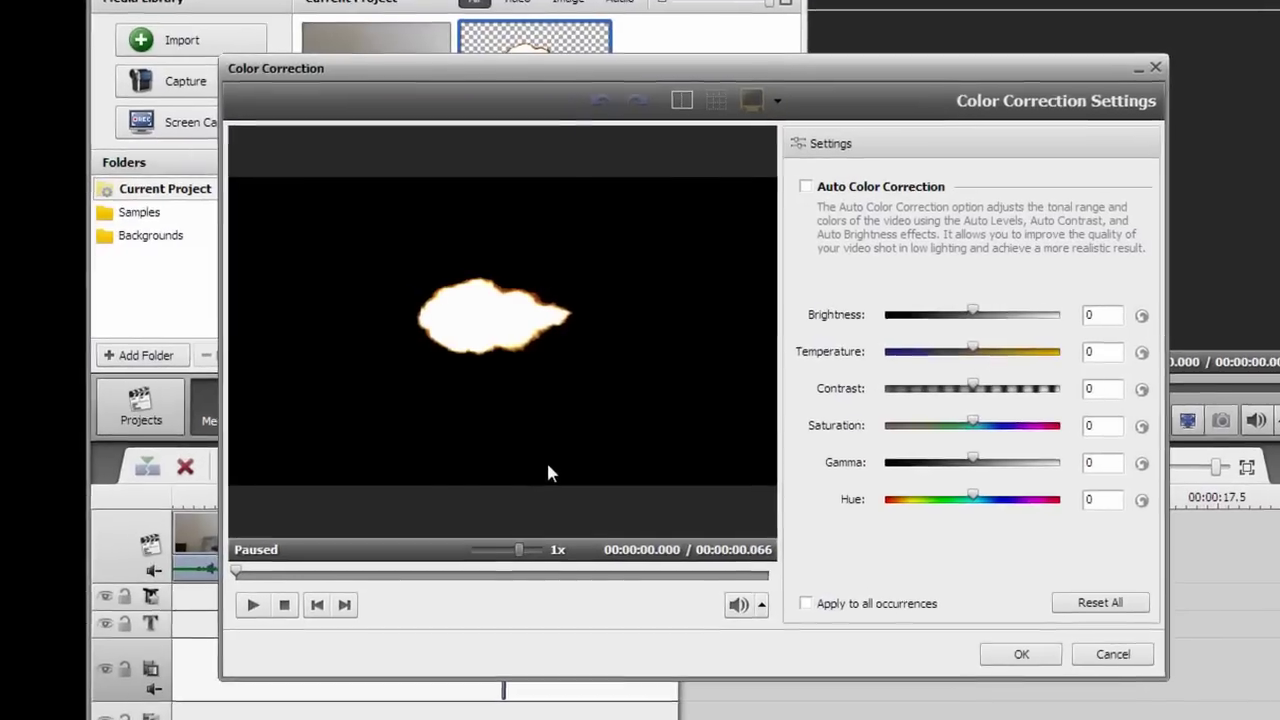
pyautogui.click(1161, 67)
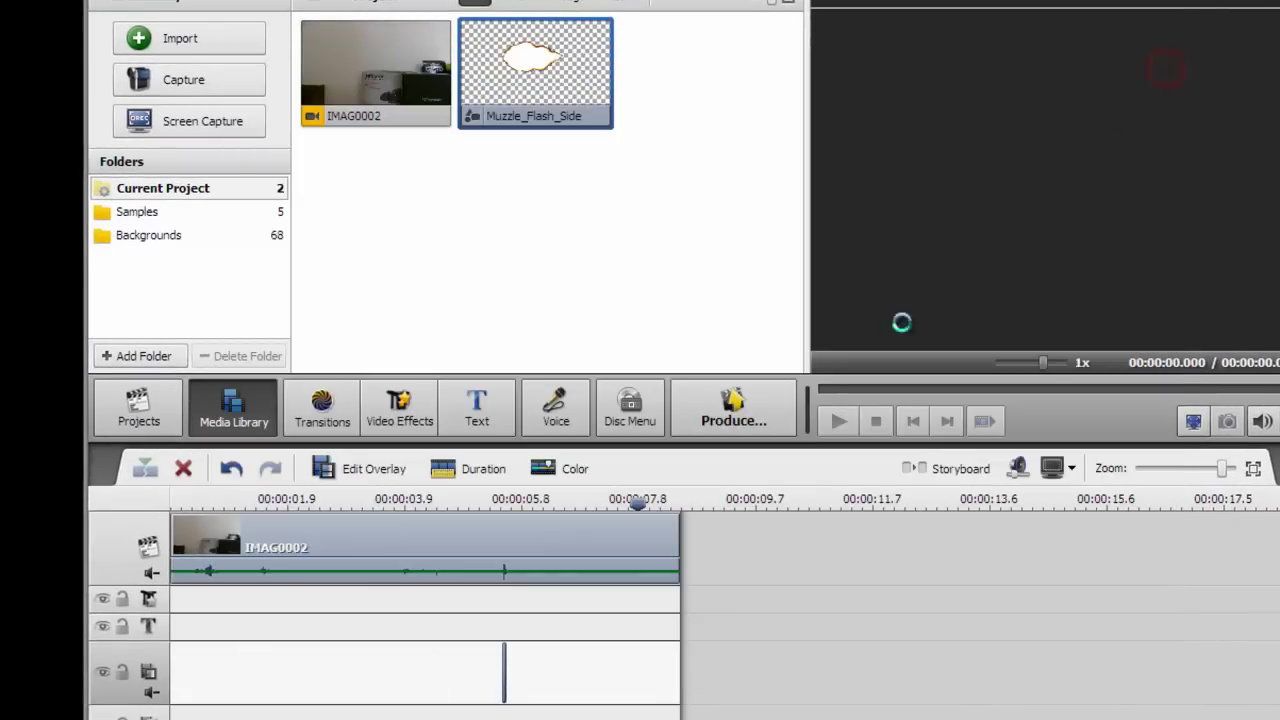
pyautogui.click(468, 547)
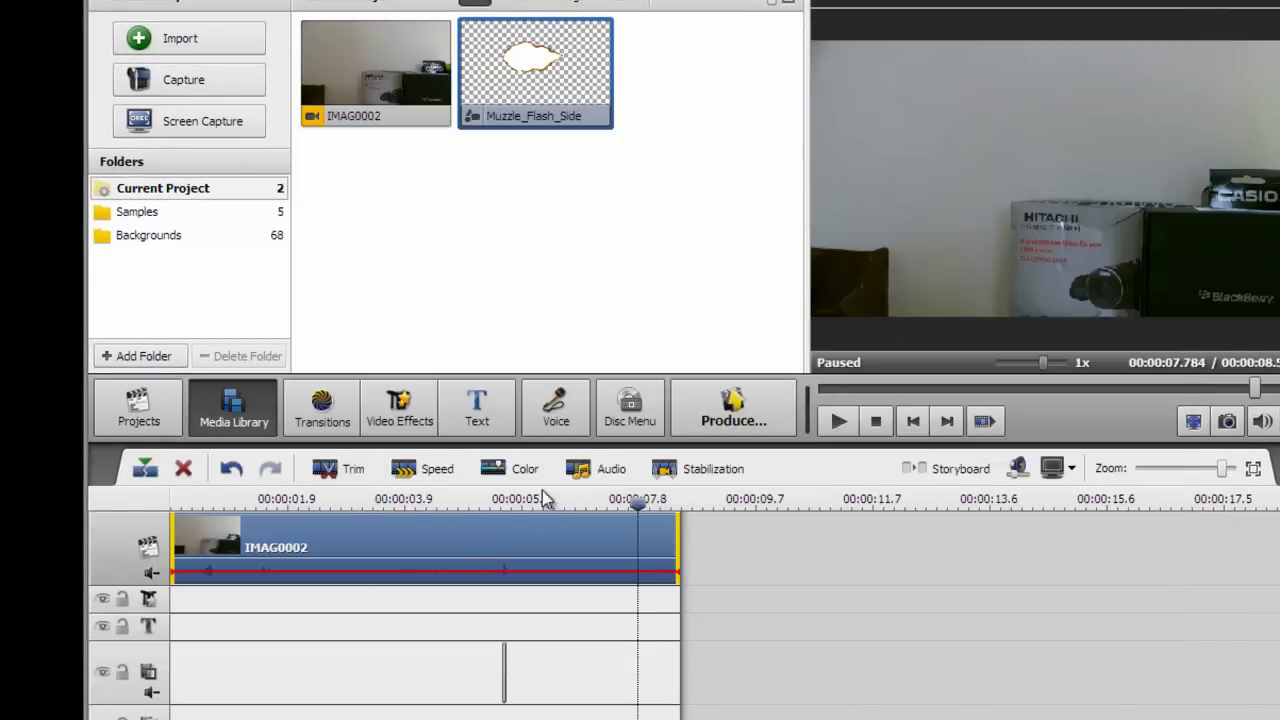
pyautogui.click(525, 467)
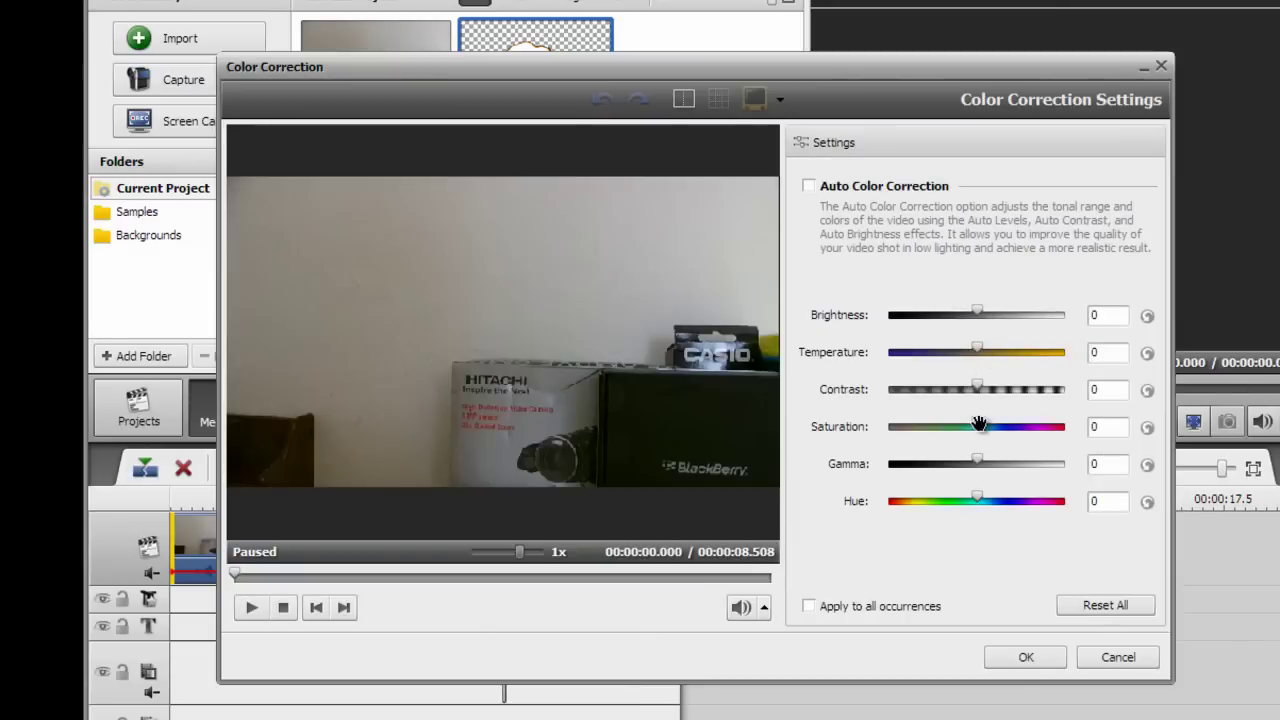
pyautogui.moveTo(978, 431); pyautogui.dragTo(980, 431)
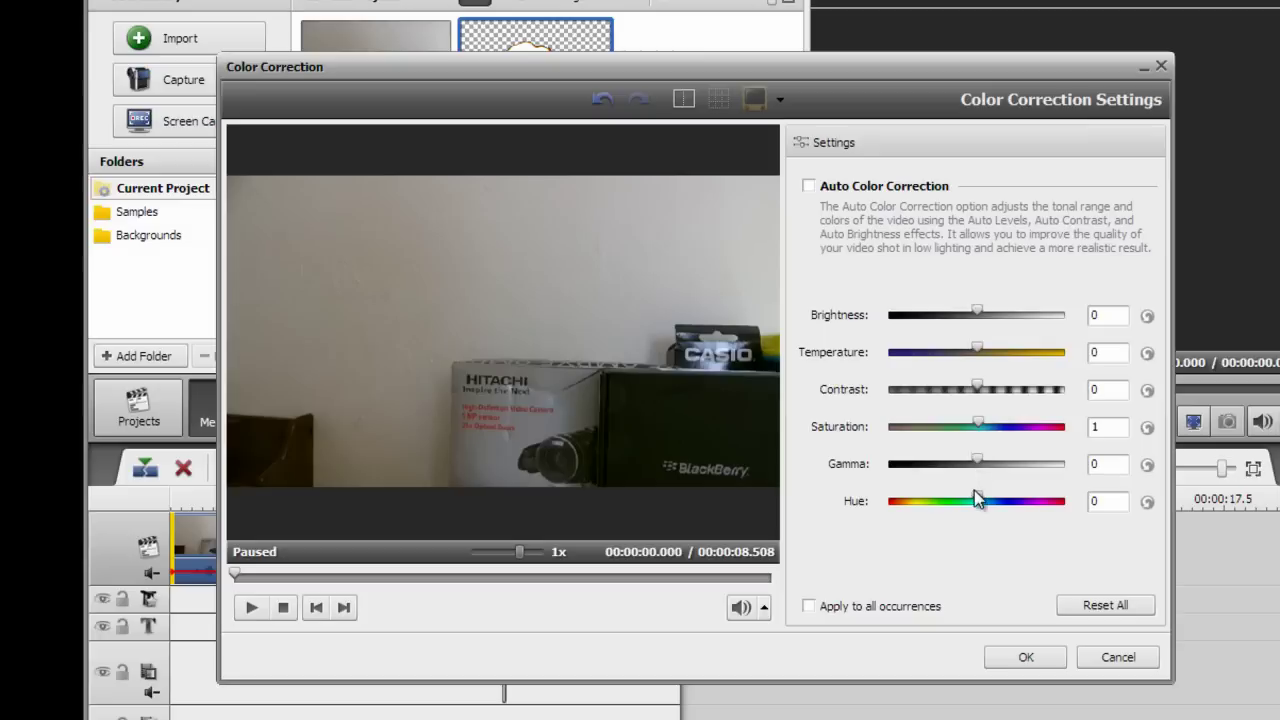
pyautogui.moveTo(976, 498)
pyautogui.mouseDown()
pyautogui.moveTo(901, 501)
pyautogui.moveTo(1069, 498)
pyautogui.moveTo(979, 503)
pyautogui.mouseUp()
pyautogui.moveTo(979, 418); pyautogui.dragTo(1068, 427)
pyautogui.moveTo(959, 466); pyautogui.dragTo(1117, 418)
pyautogui.click(1035, 655)
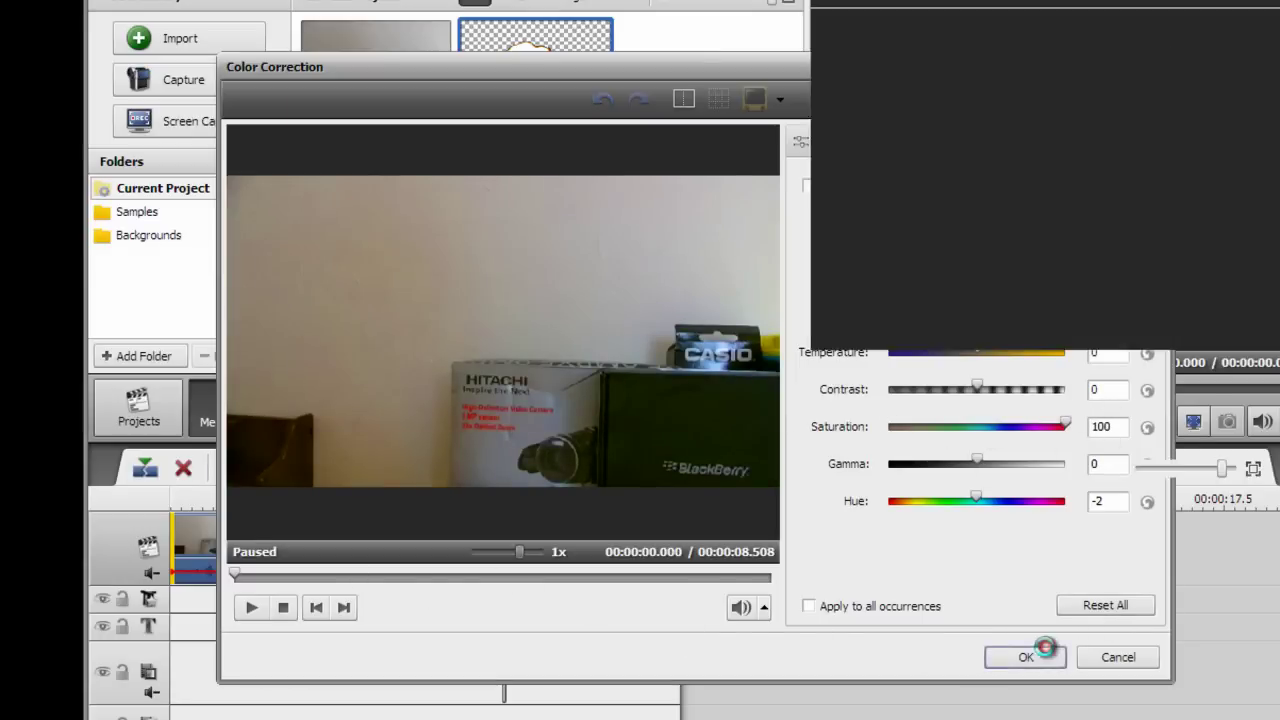
pyautogui.moveTo(645, 508); pyautogui.dragTo(127, 514)
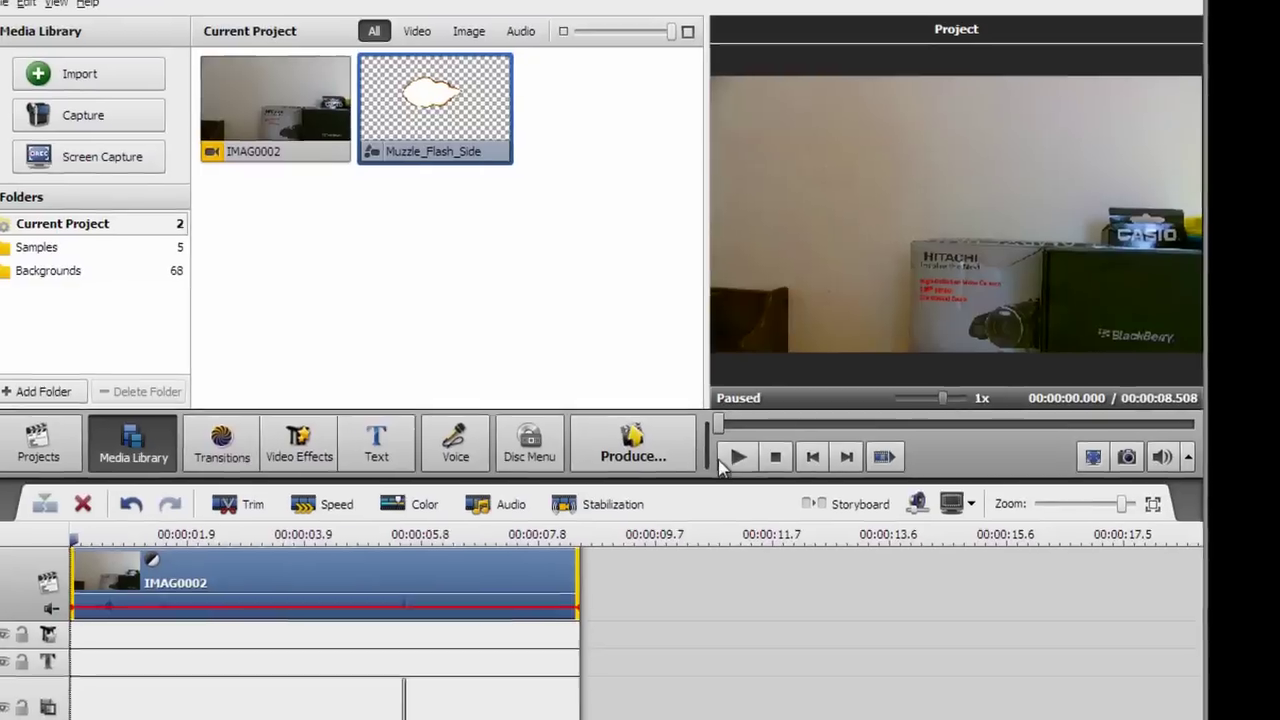
pyautogui.click(838, 421)
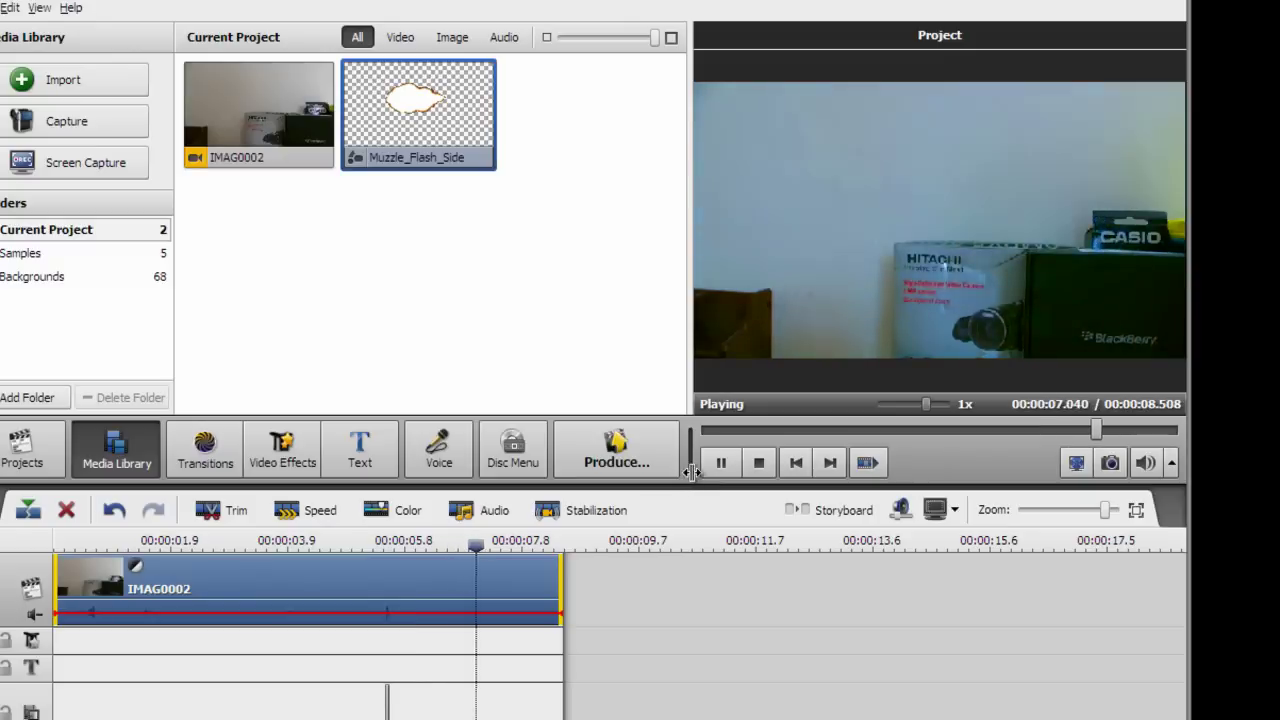
pyautogui.click(720, 462)
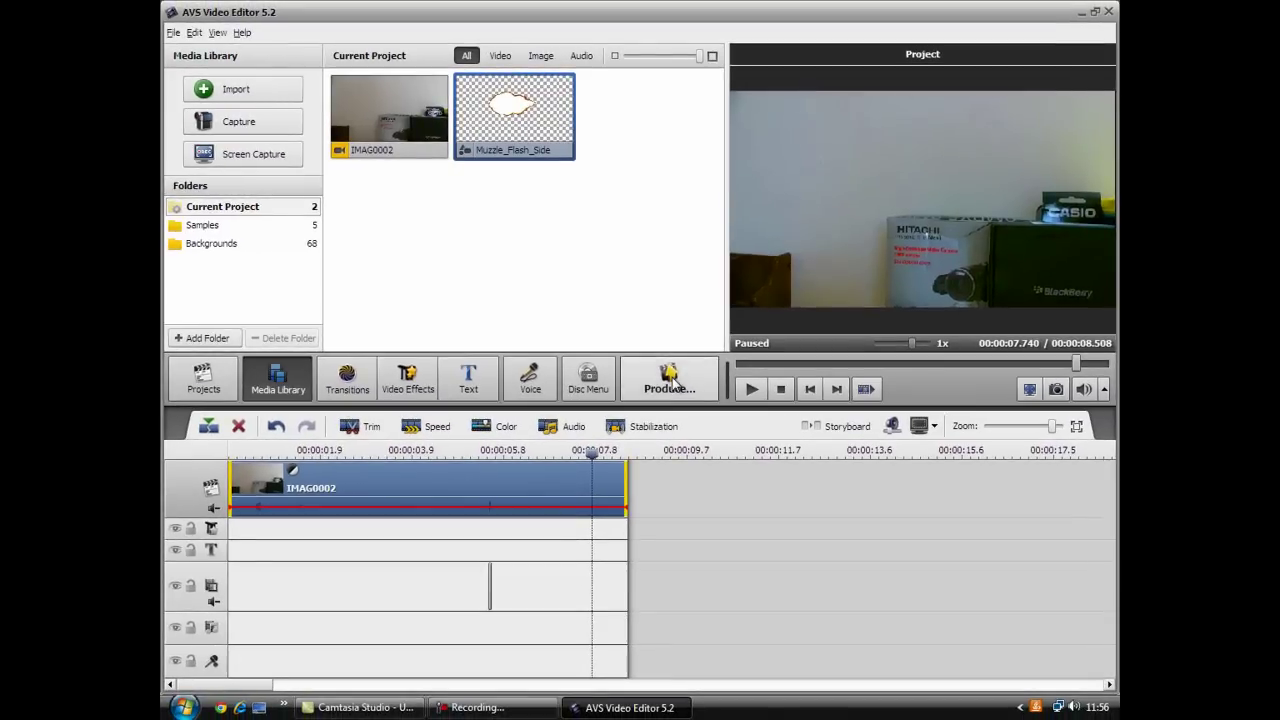
pyautogui.click(670, 378)
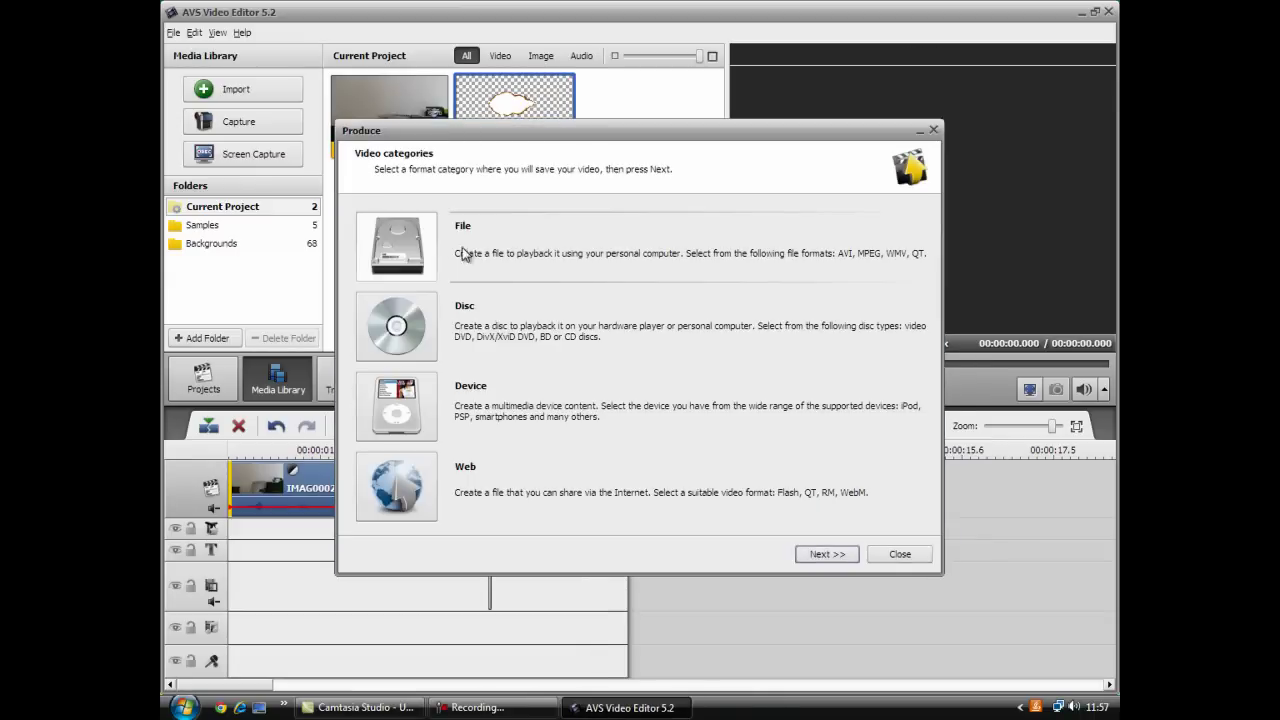
# Step: Render the project as the video file 'Untitled' into the AVSVideoEditor Output folder
pyautogui.click(827, 554)
pyautogui.click(827, 554)
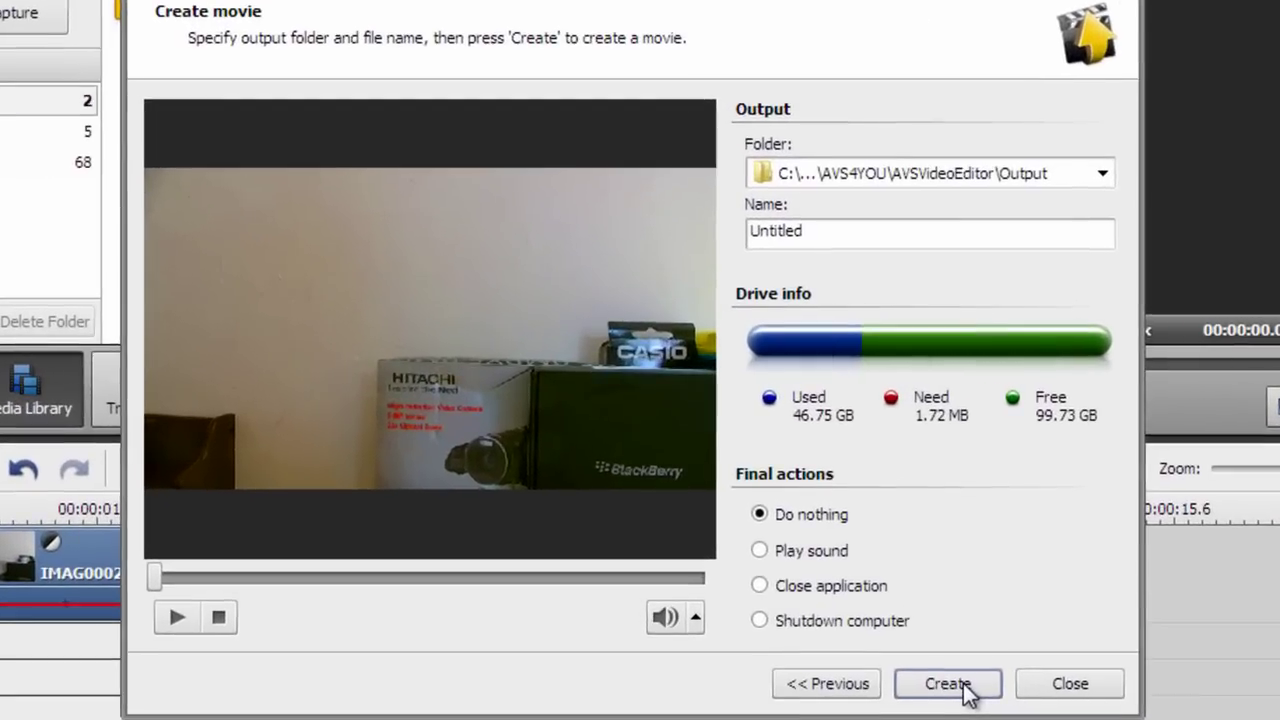
pyautogui.click(833, 554)
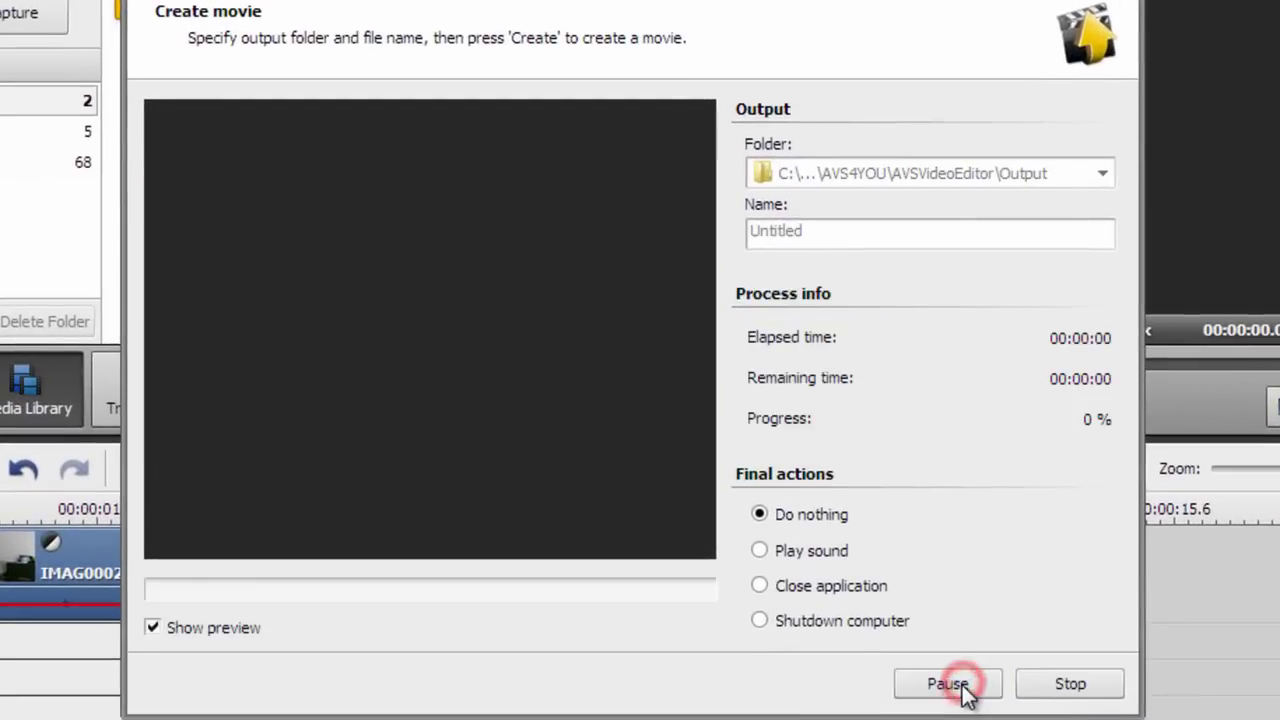